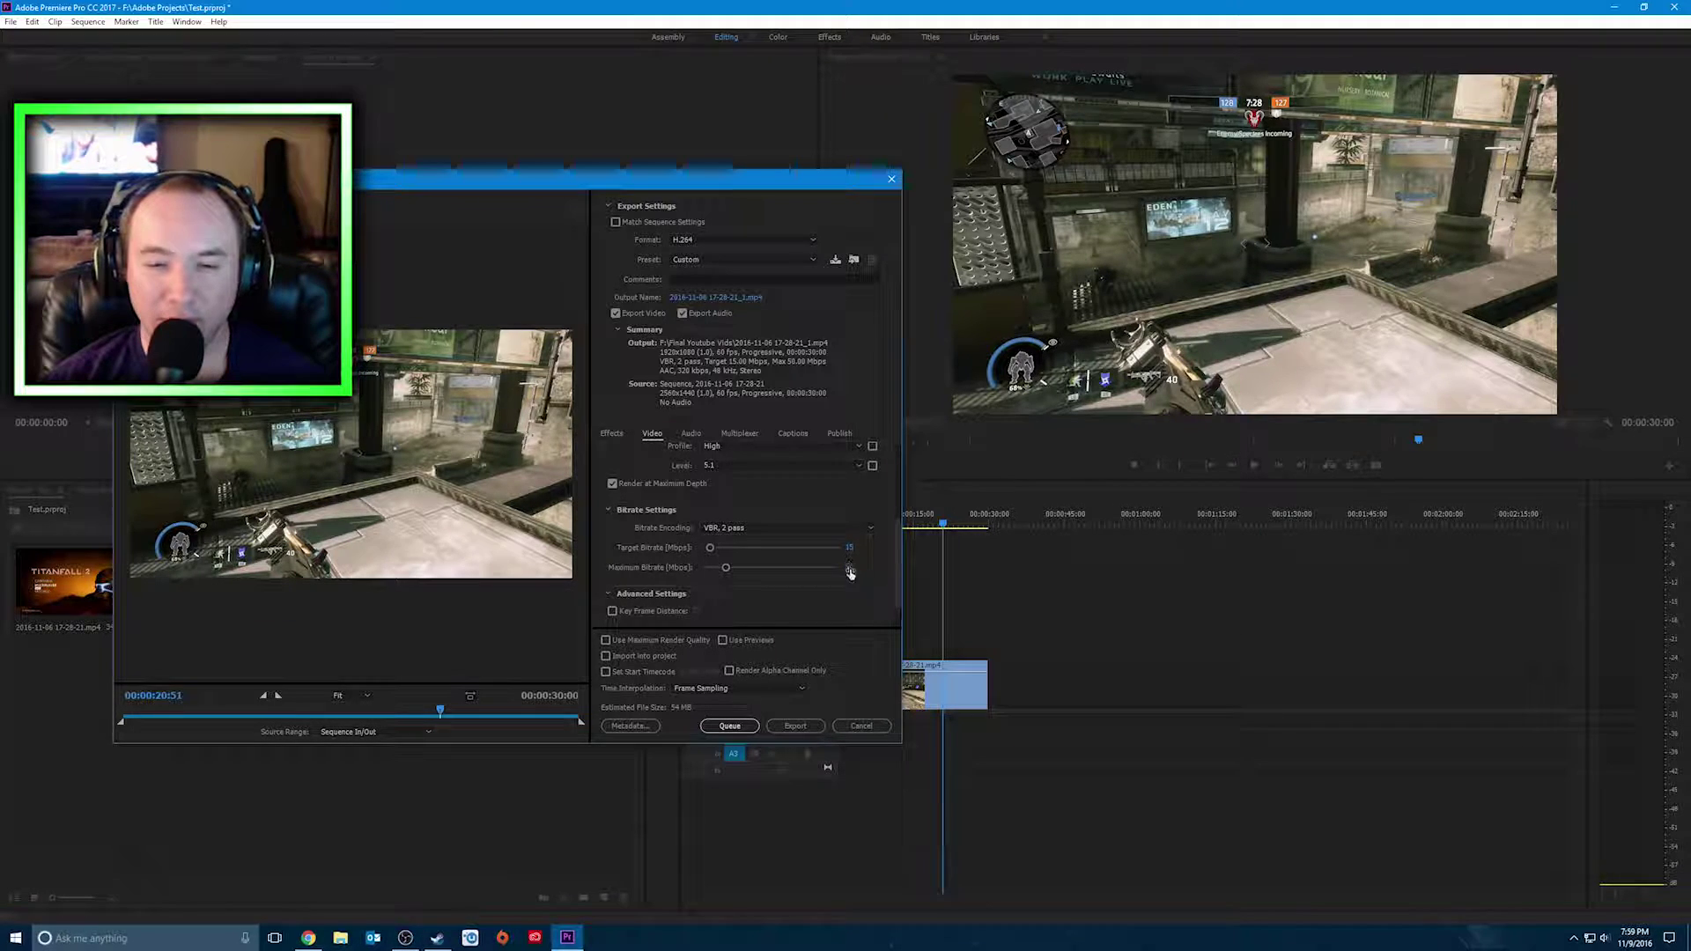
# Check YouTube's recommended upload bitrates in Chrome and try a lower maximum bitrate for the Premiere Pro export
pyautogui.click(850, 568)
pyautogui.write('2')
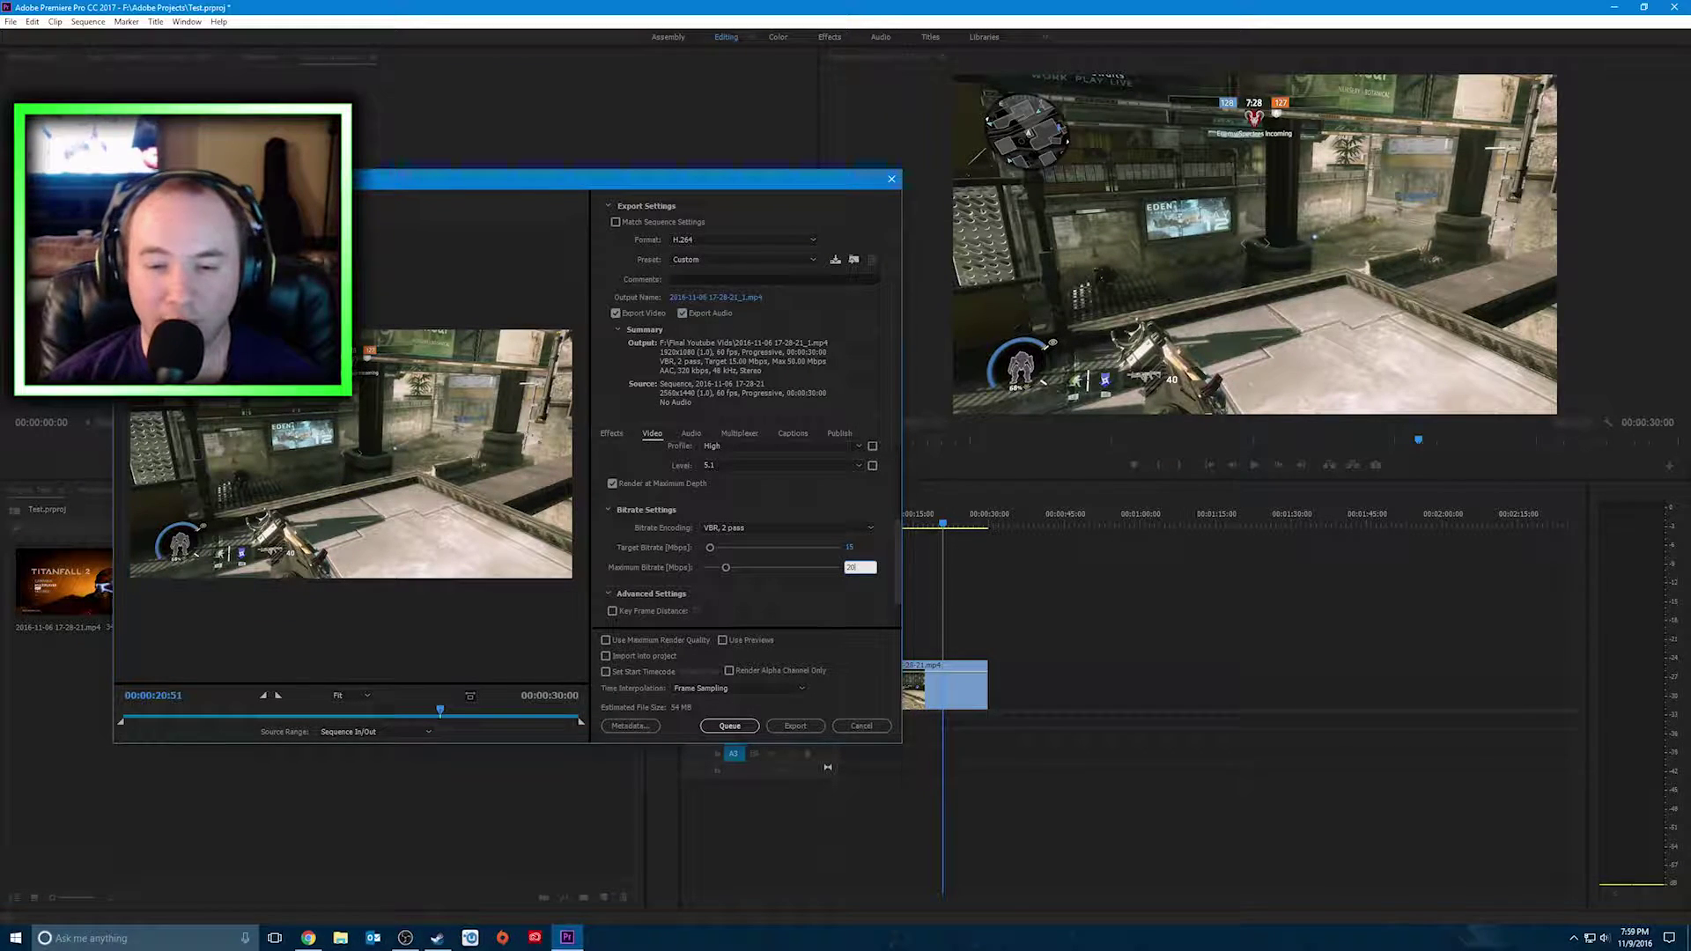
pyautogui.click(308, 937)
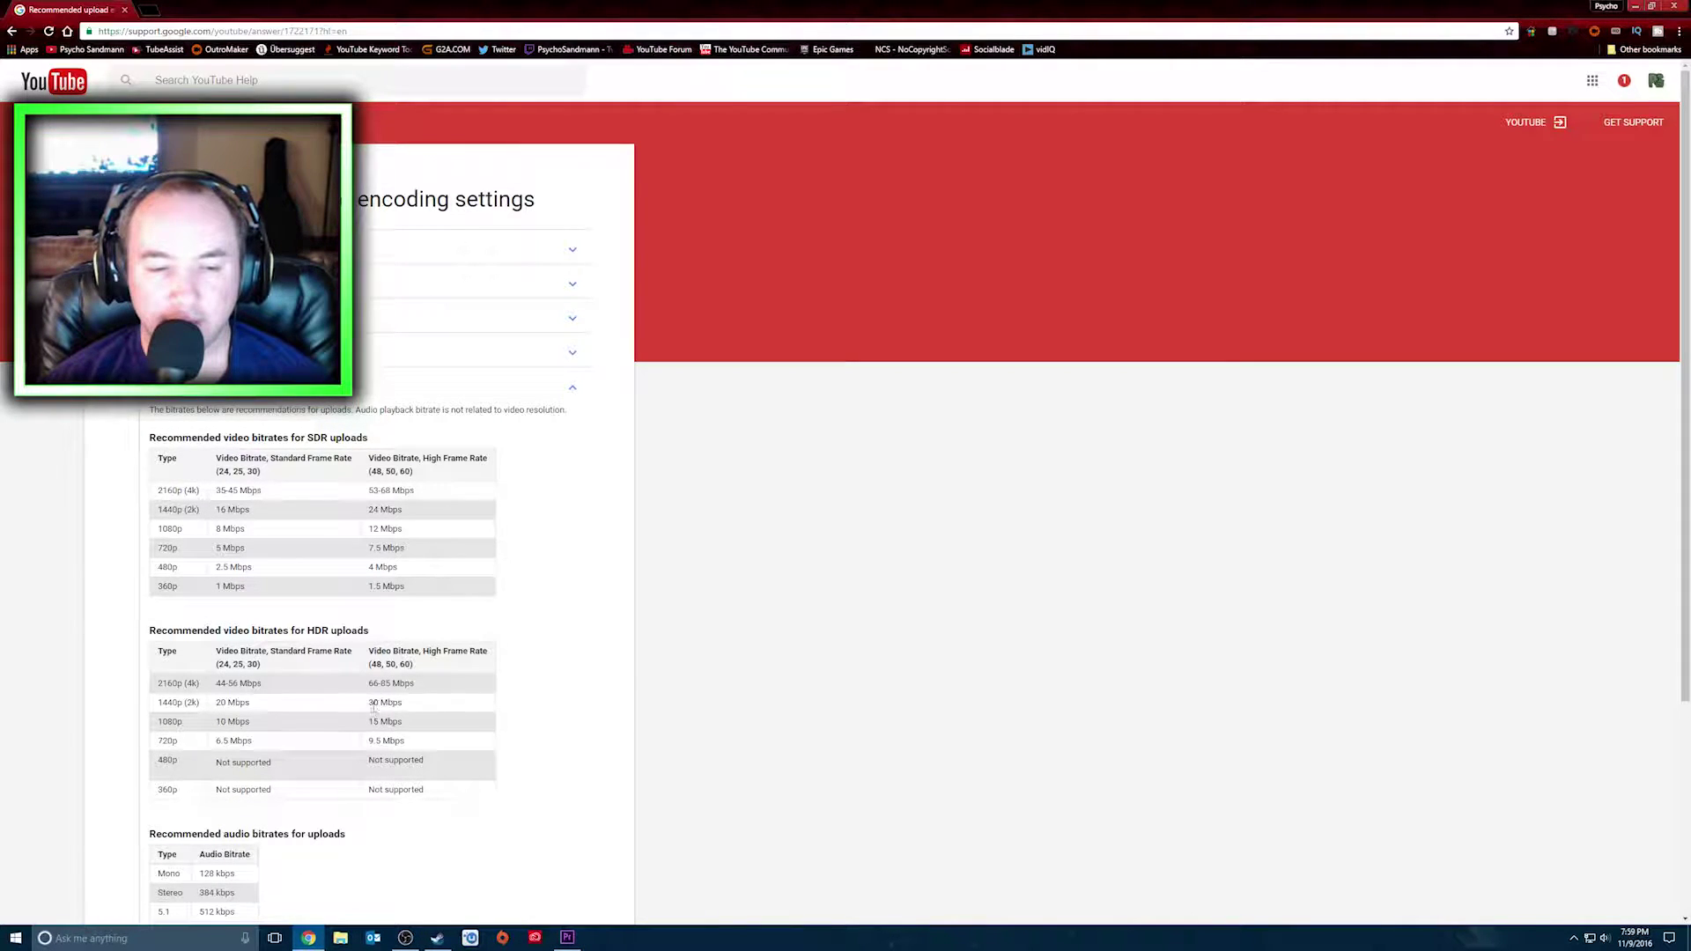
pyautogui.click(567, 937)
pyautogui.write('0')
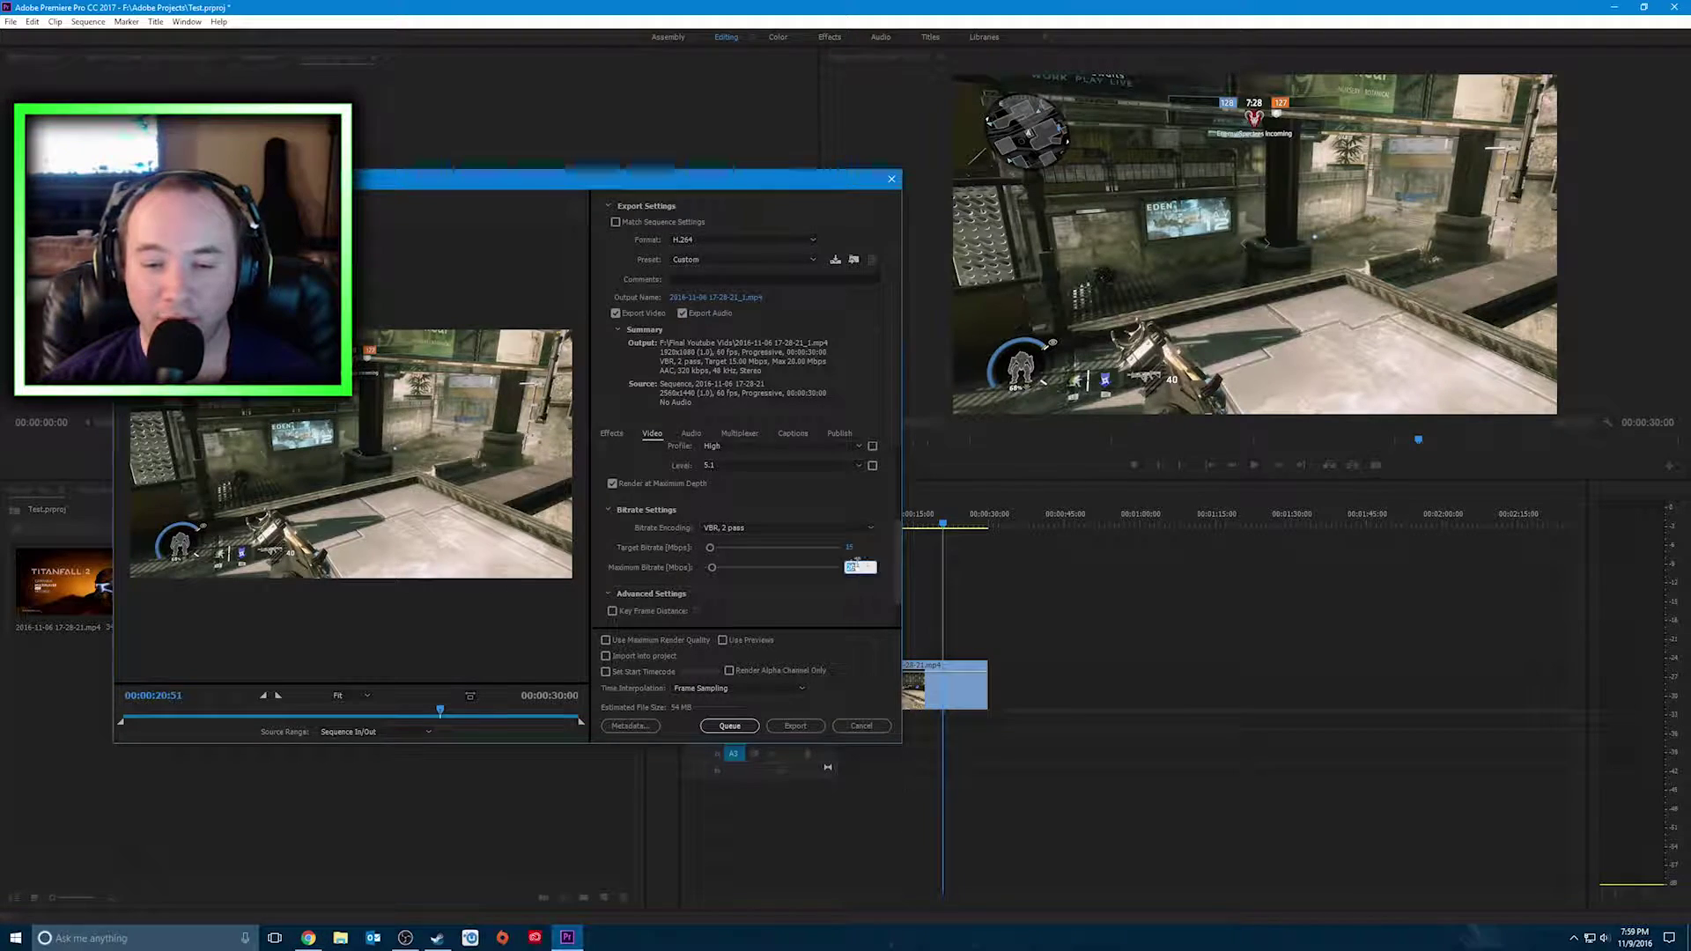
pyautogui.press('Return')
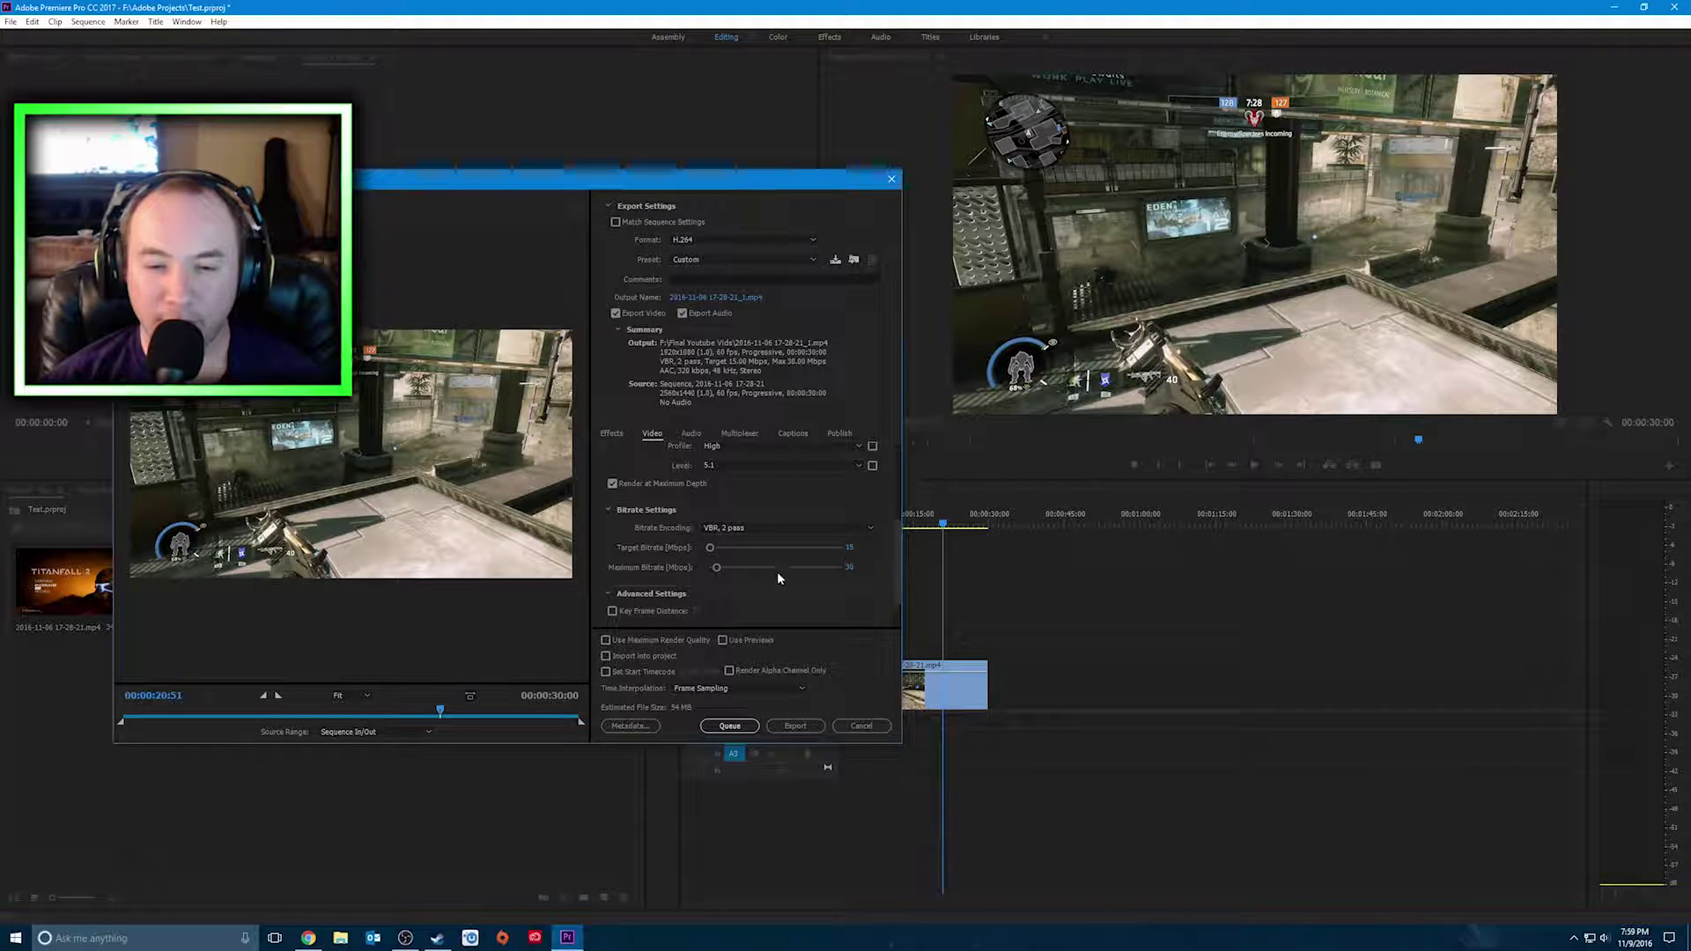
# Set the export's maximum bitrate to 50 Mbps
pyautogui.click(849, 568)
pyautogui.write('50')
pyautogui.press('Return')
# Enable Use Maximum Render Quality and Use Previews for the export
pyautogui.scroll(-1, 898, 568)
pyautogui.scroll(-1, 900, 568)
pyautogui.scroll(-2, 900, 567)
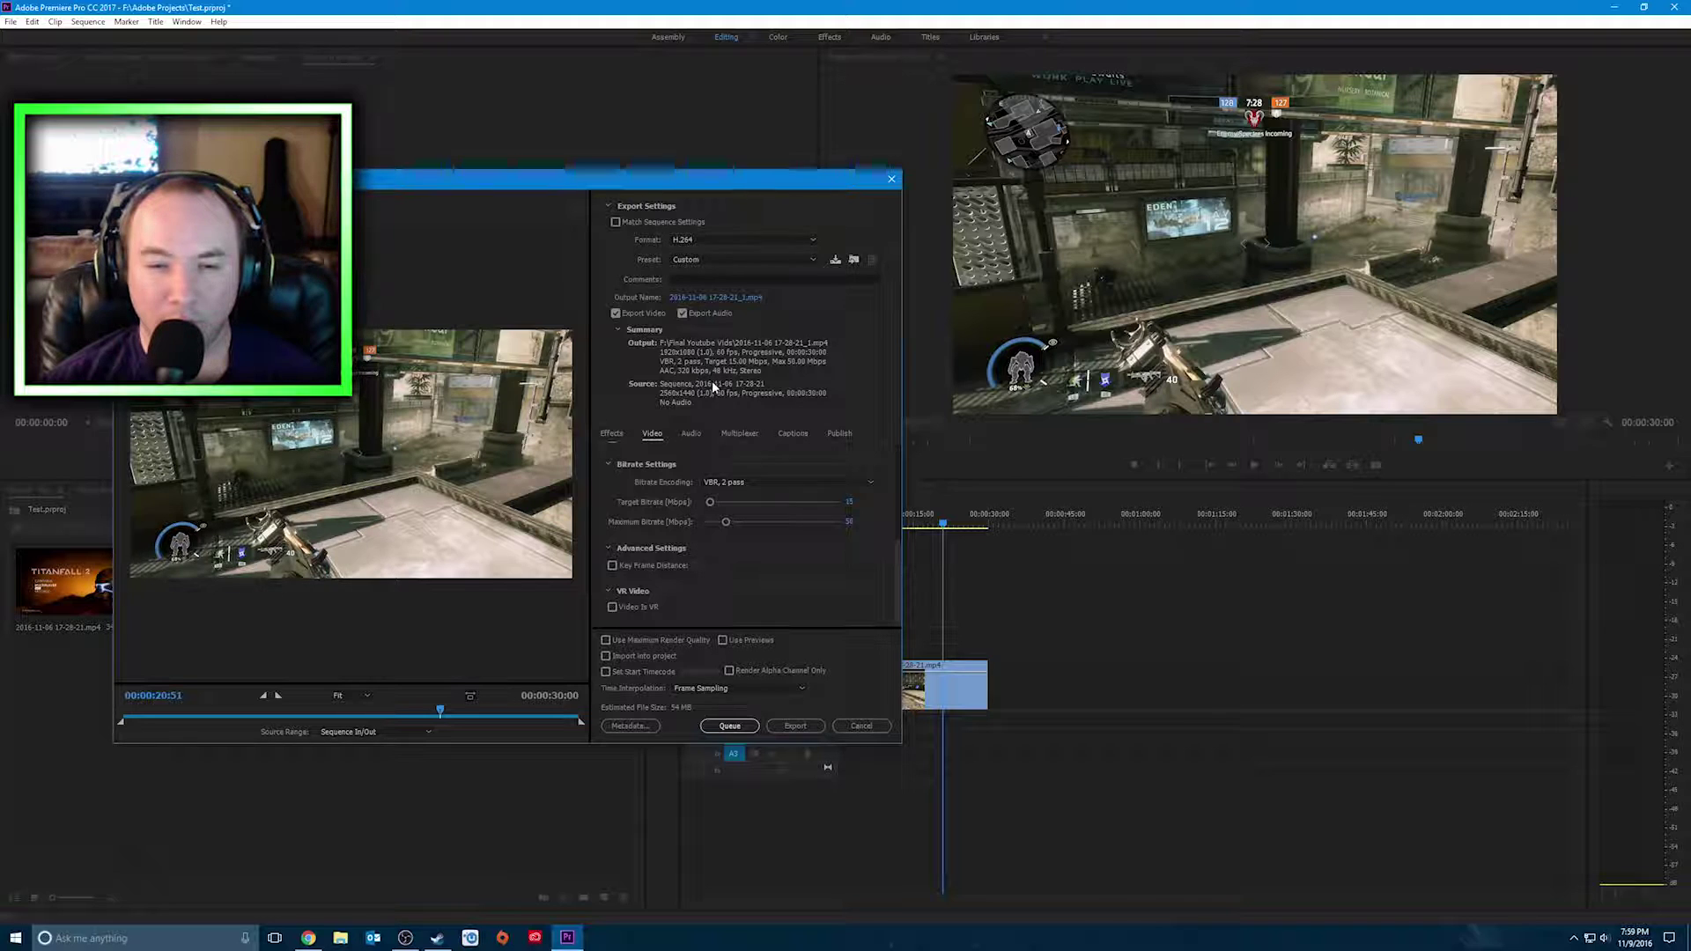
pyautogui.click(617, 639)
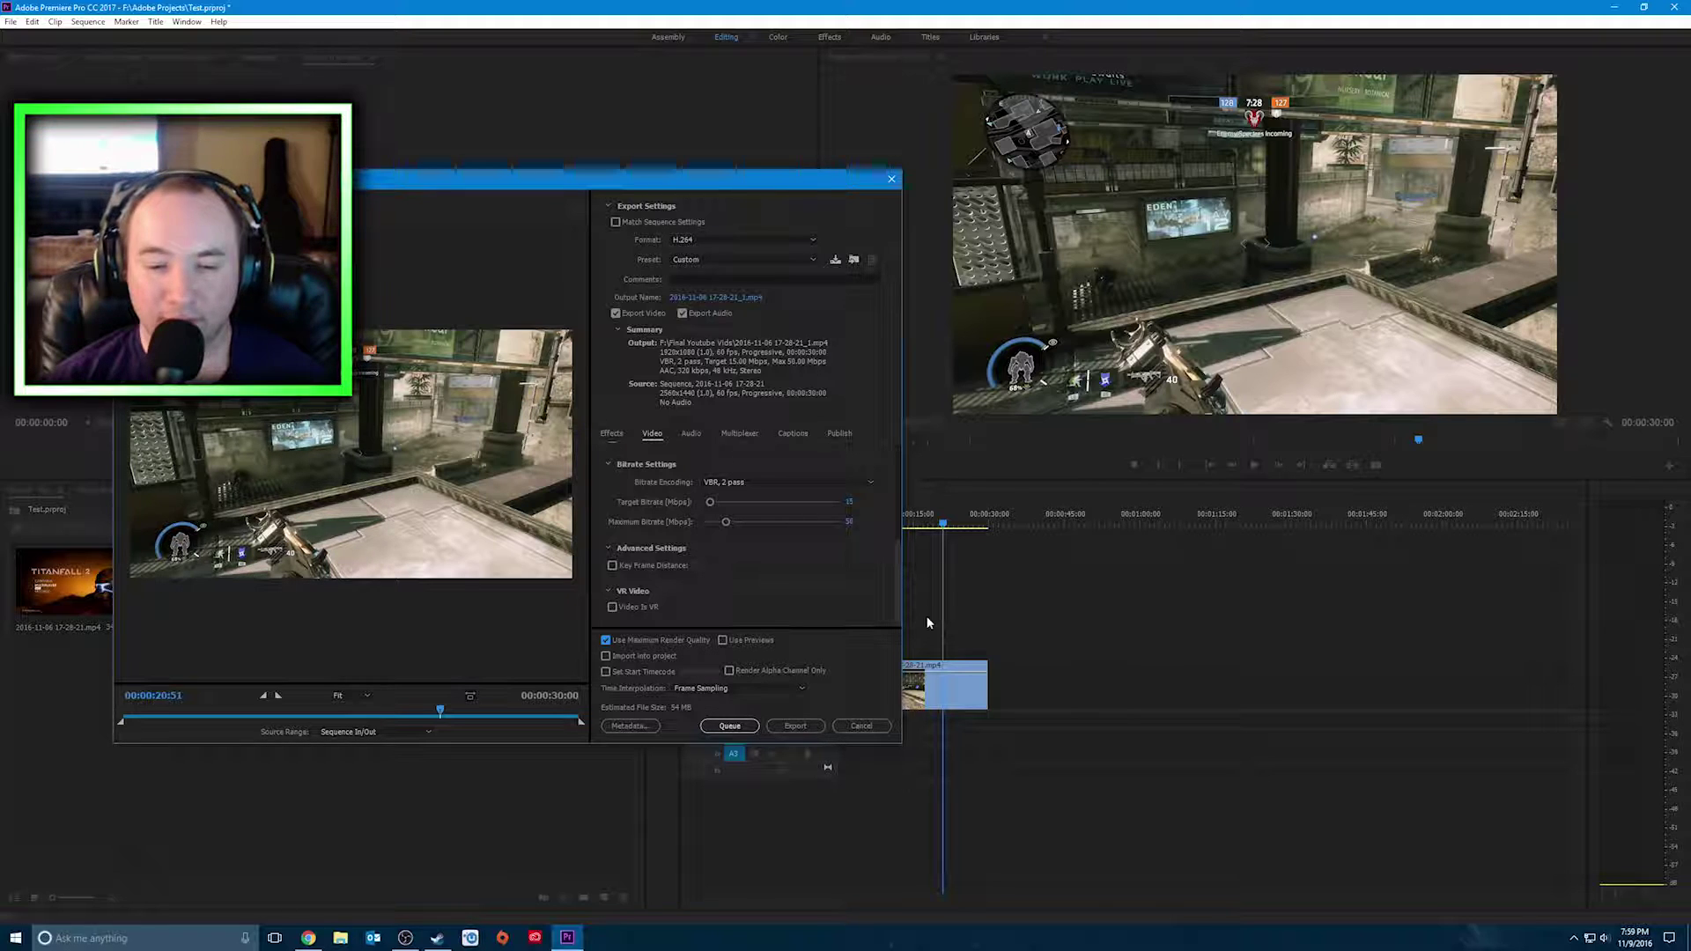
pyautogui.click(764, 639)
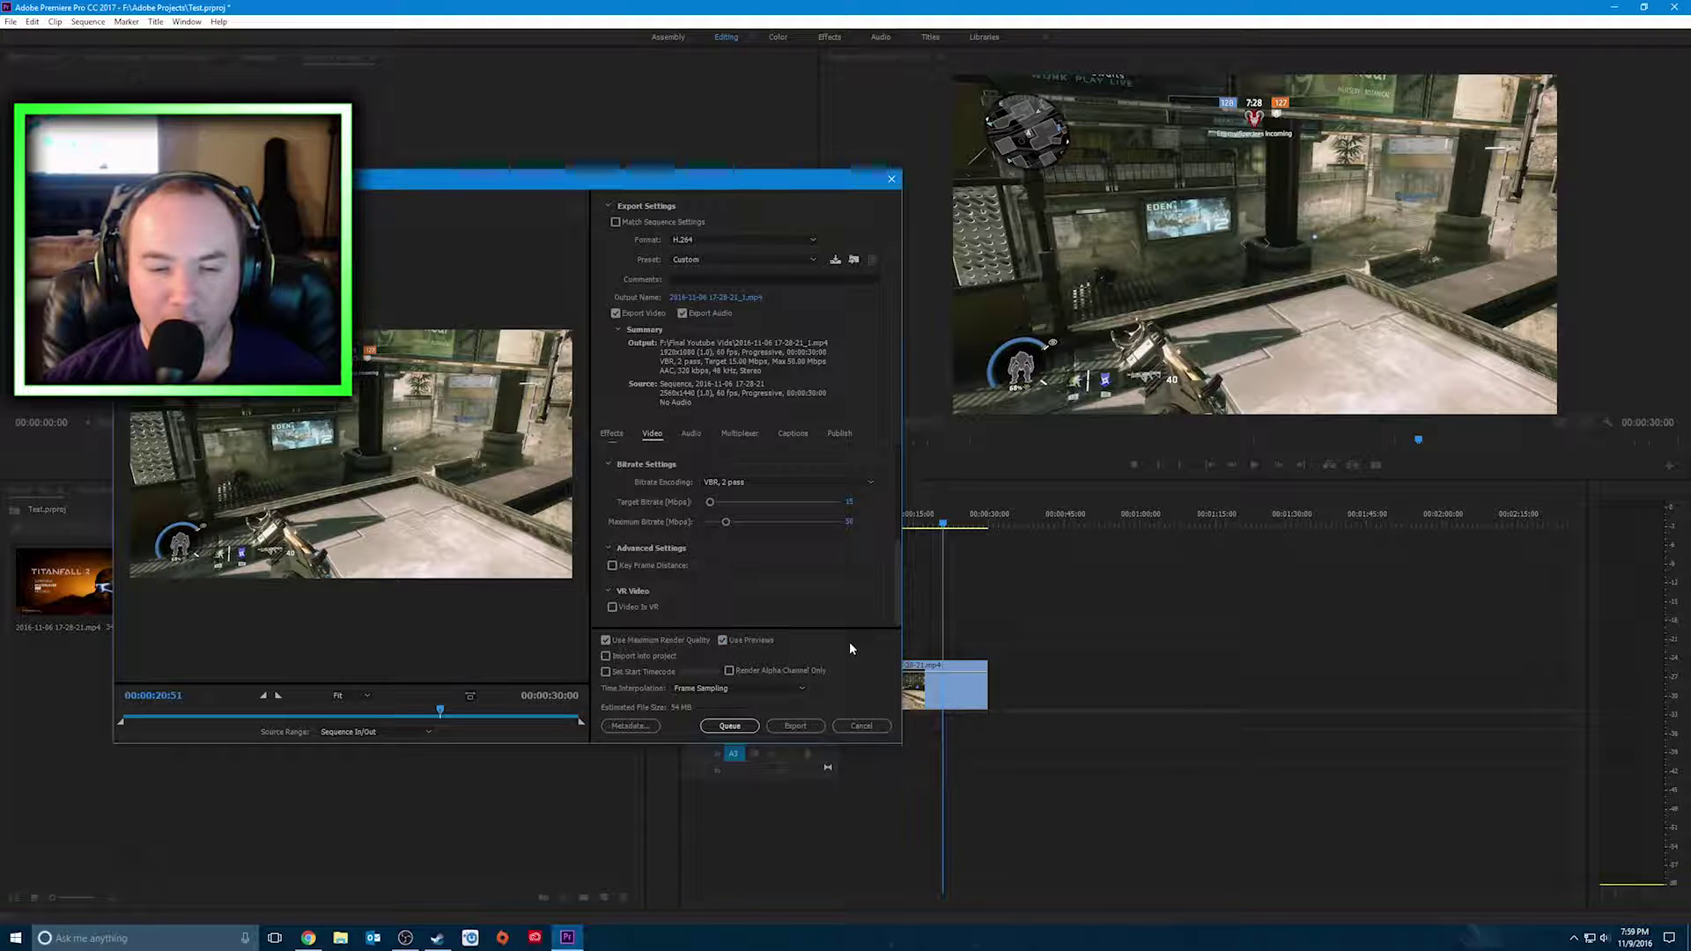
# Keep the export audio on Stereo channels and High quality, and select a bitrate of 320 kbps
pyautogui.click(689, 433)
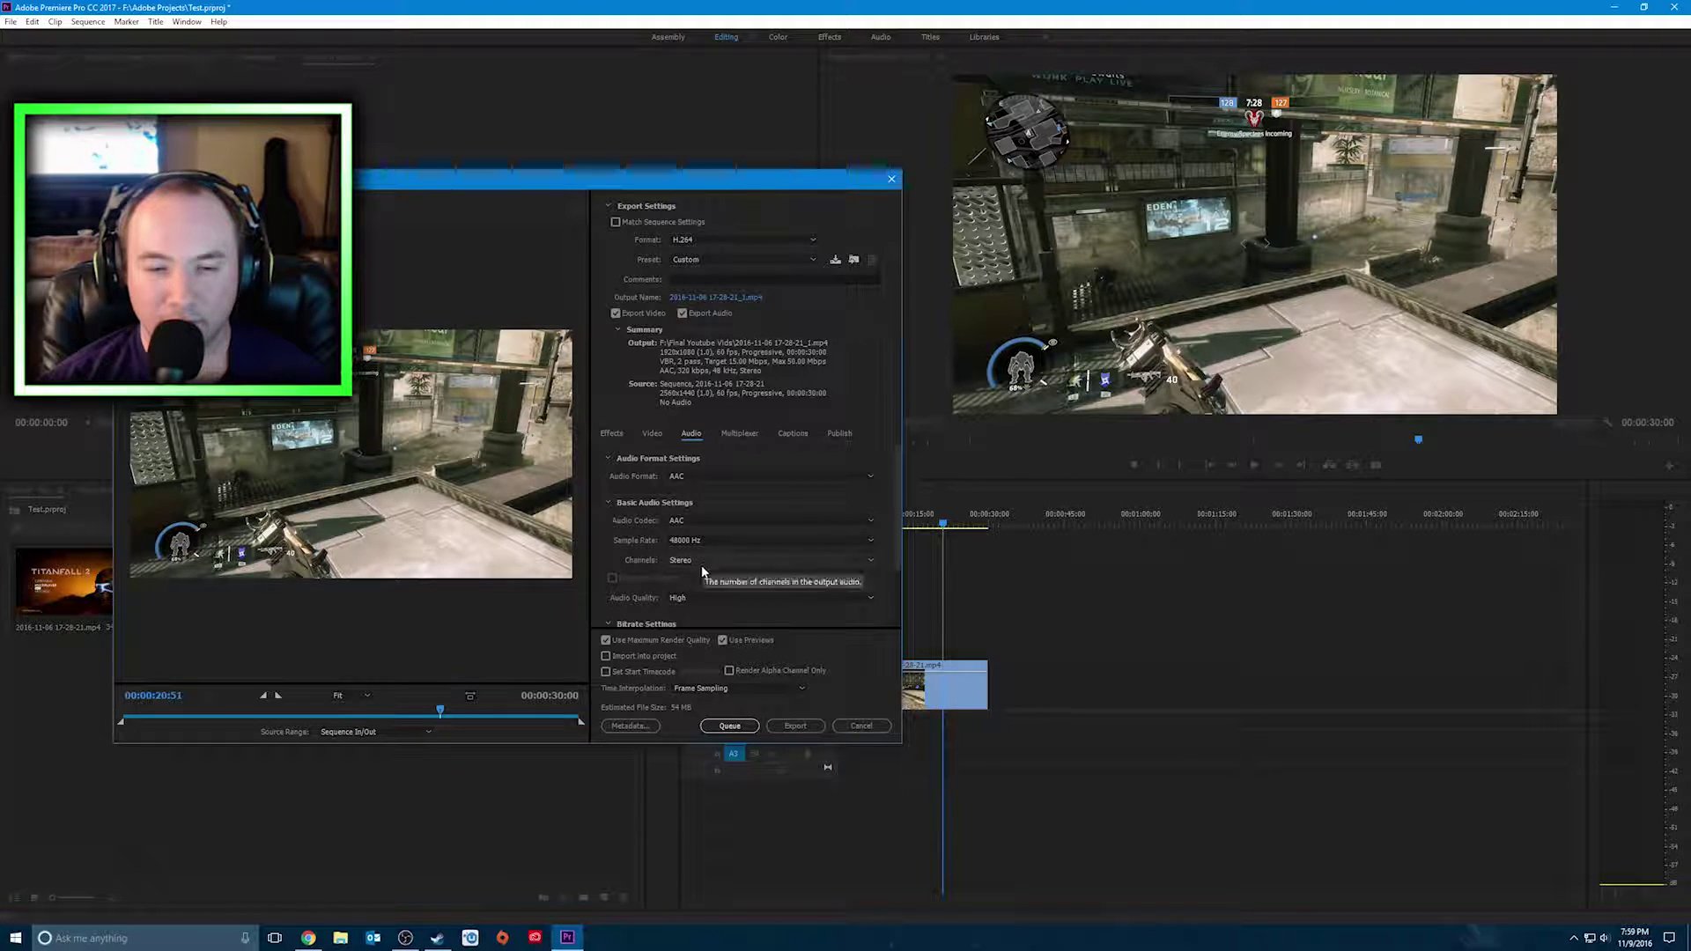
pyautogui.scroll(-1, 721, 577)
pyautogui.click(713, 504)
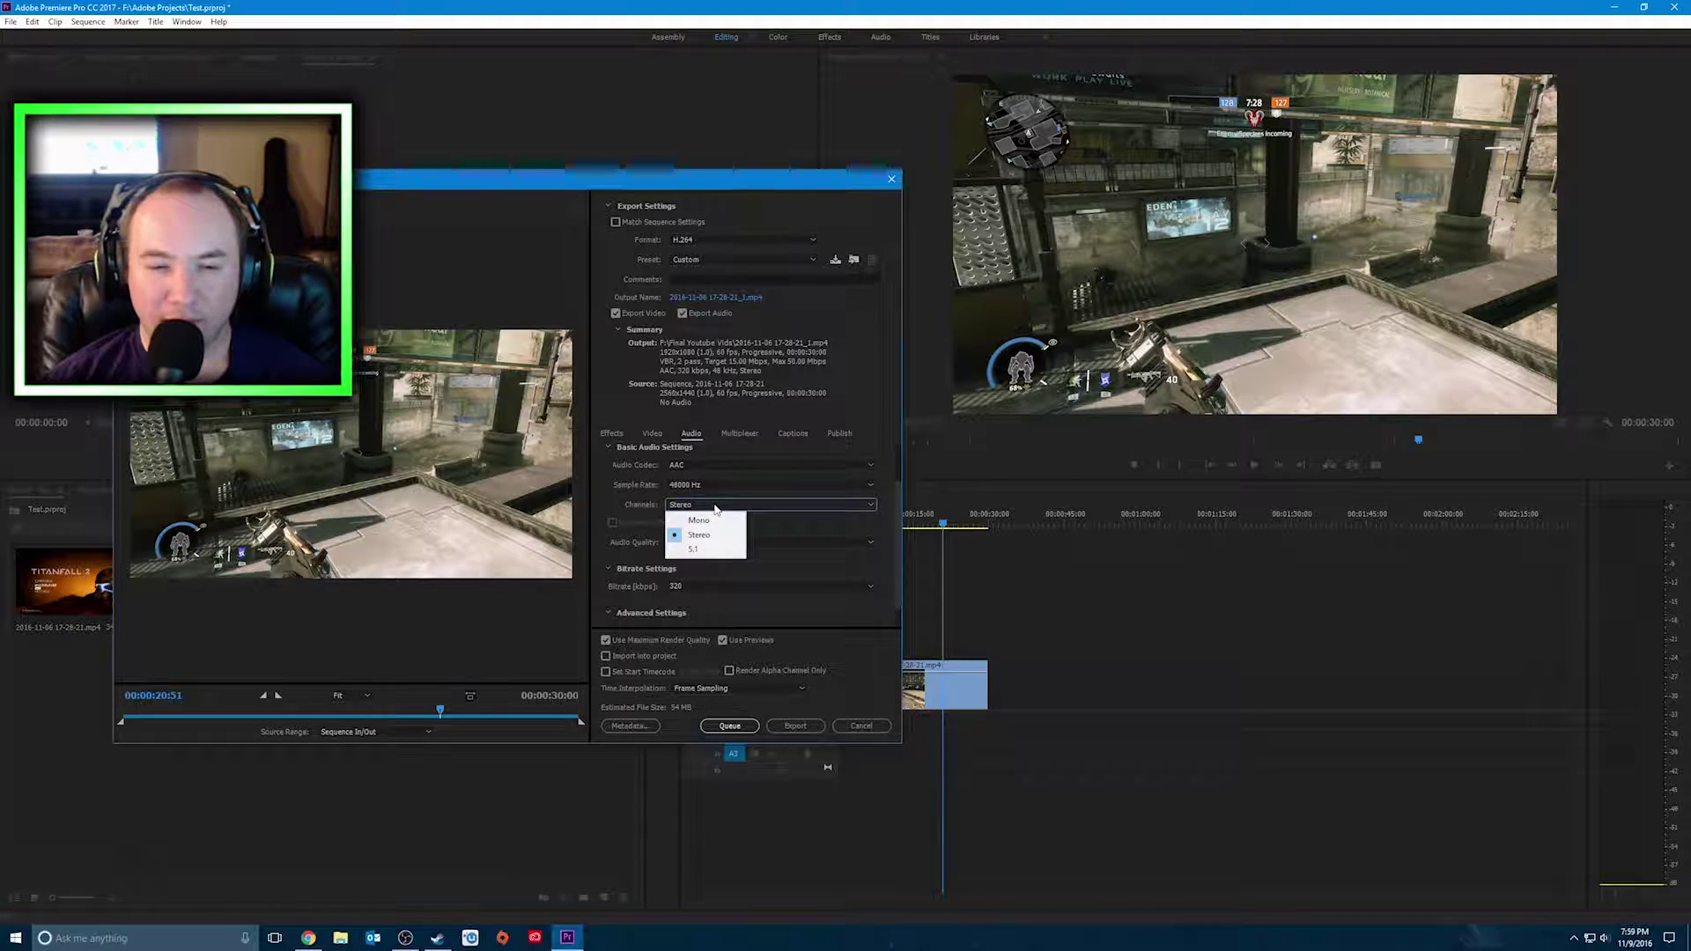
pyautogui.click(775, 514)
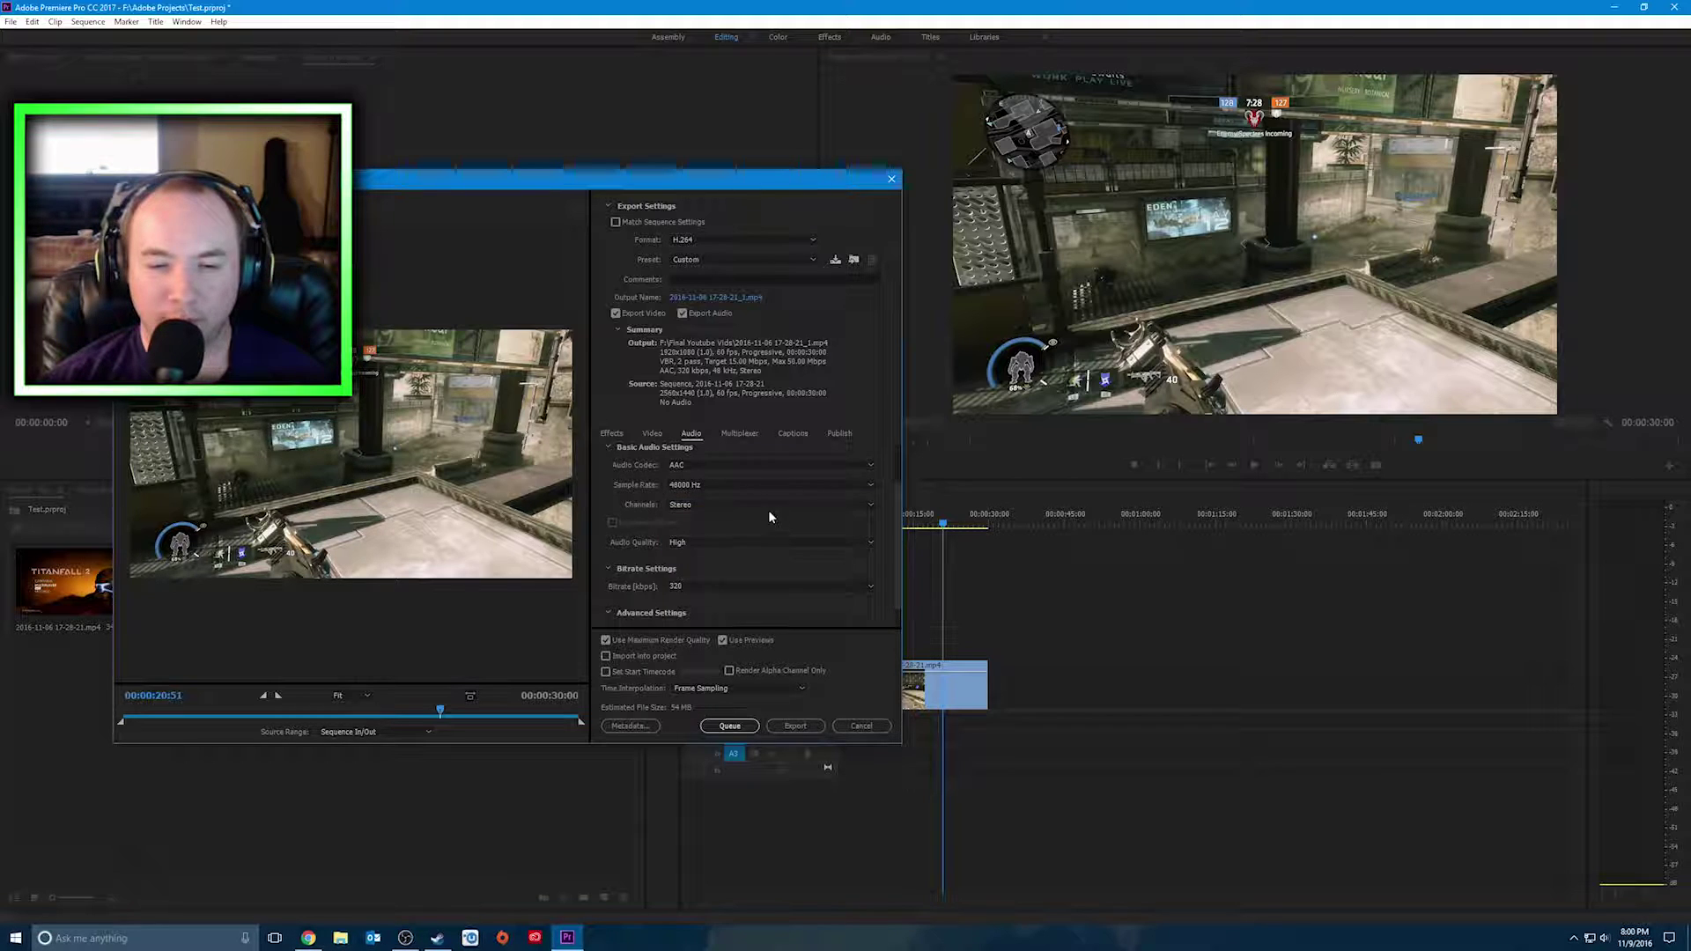
pyautogui.click(685, 507)
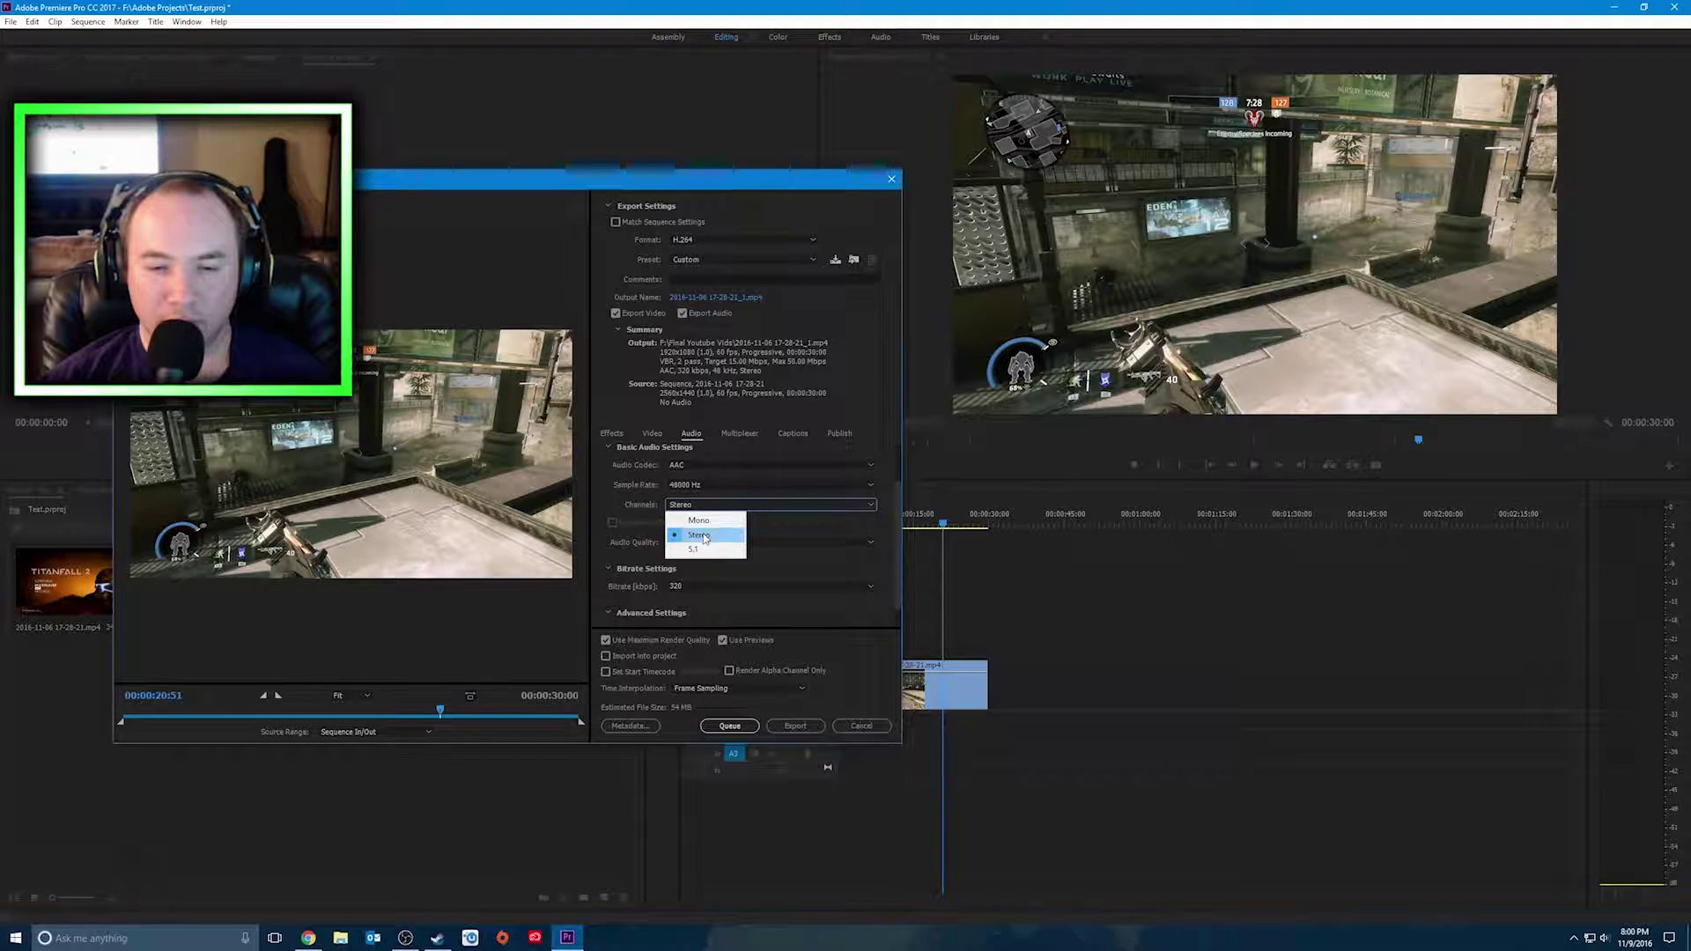
pyautogui.click(771, 531)
pyautogui.click(771, 532)
pyautogui.click(700, 583)
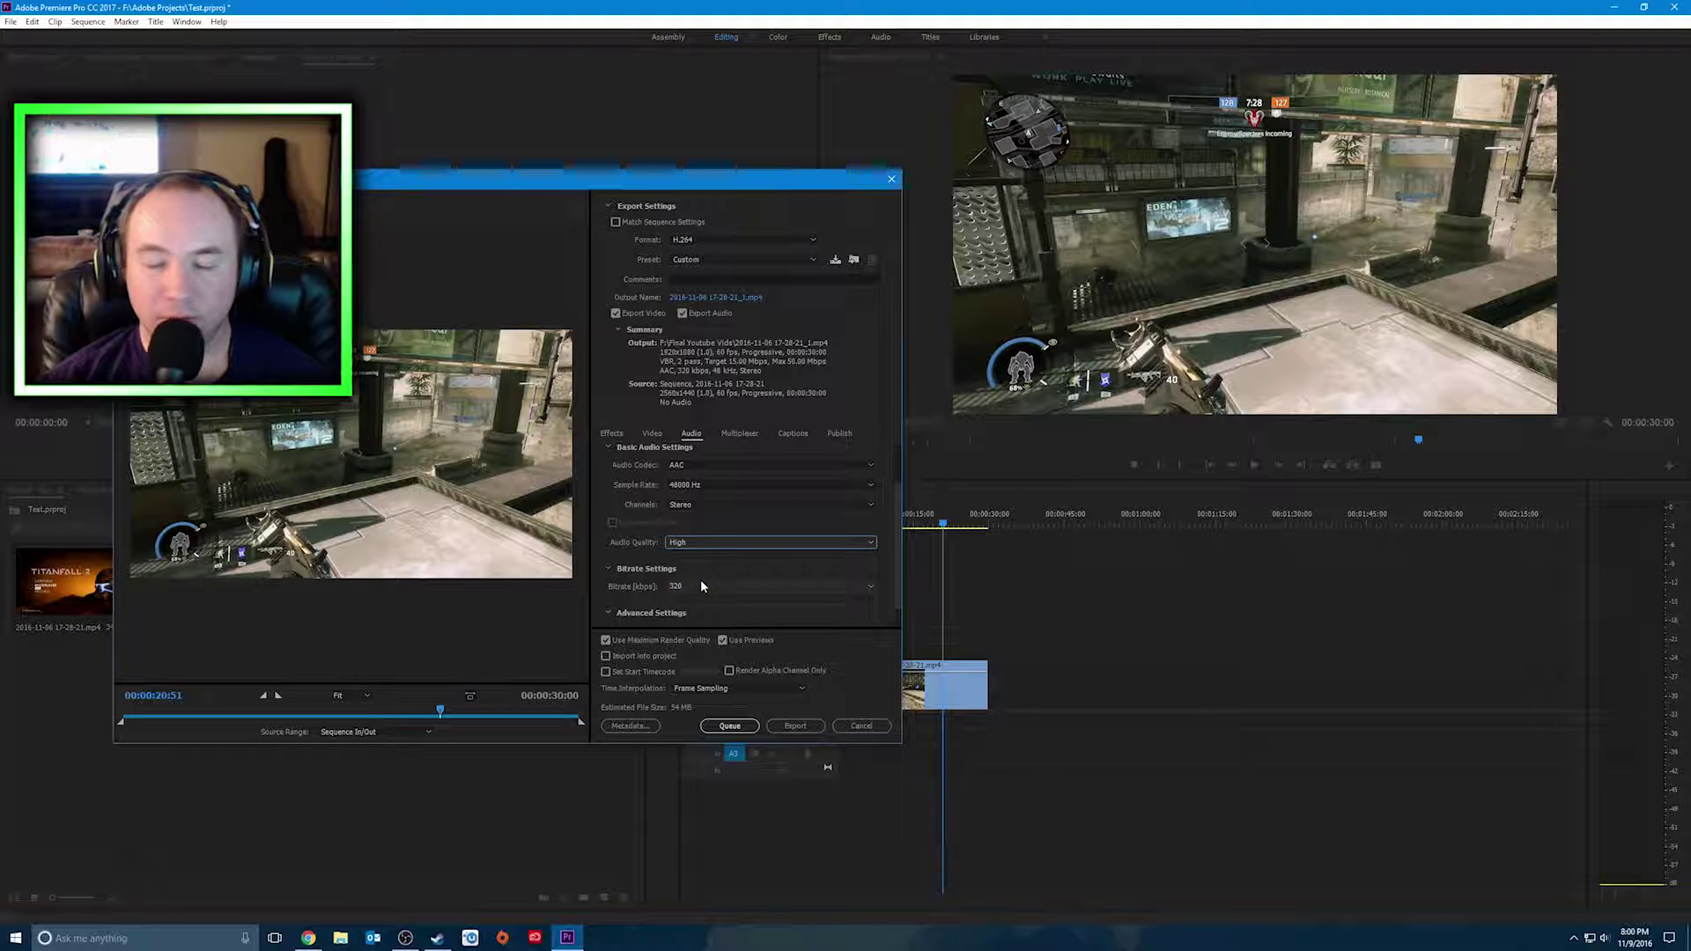
pyautogui.click(711, 585)
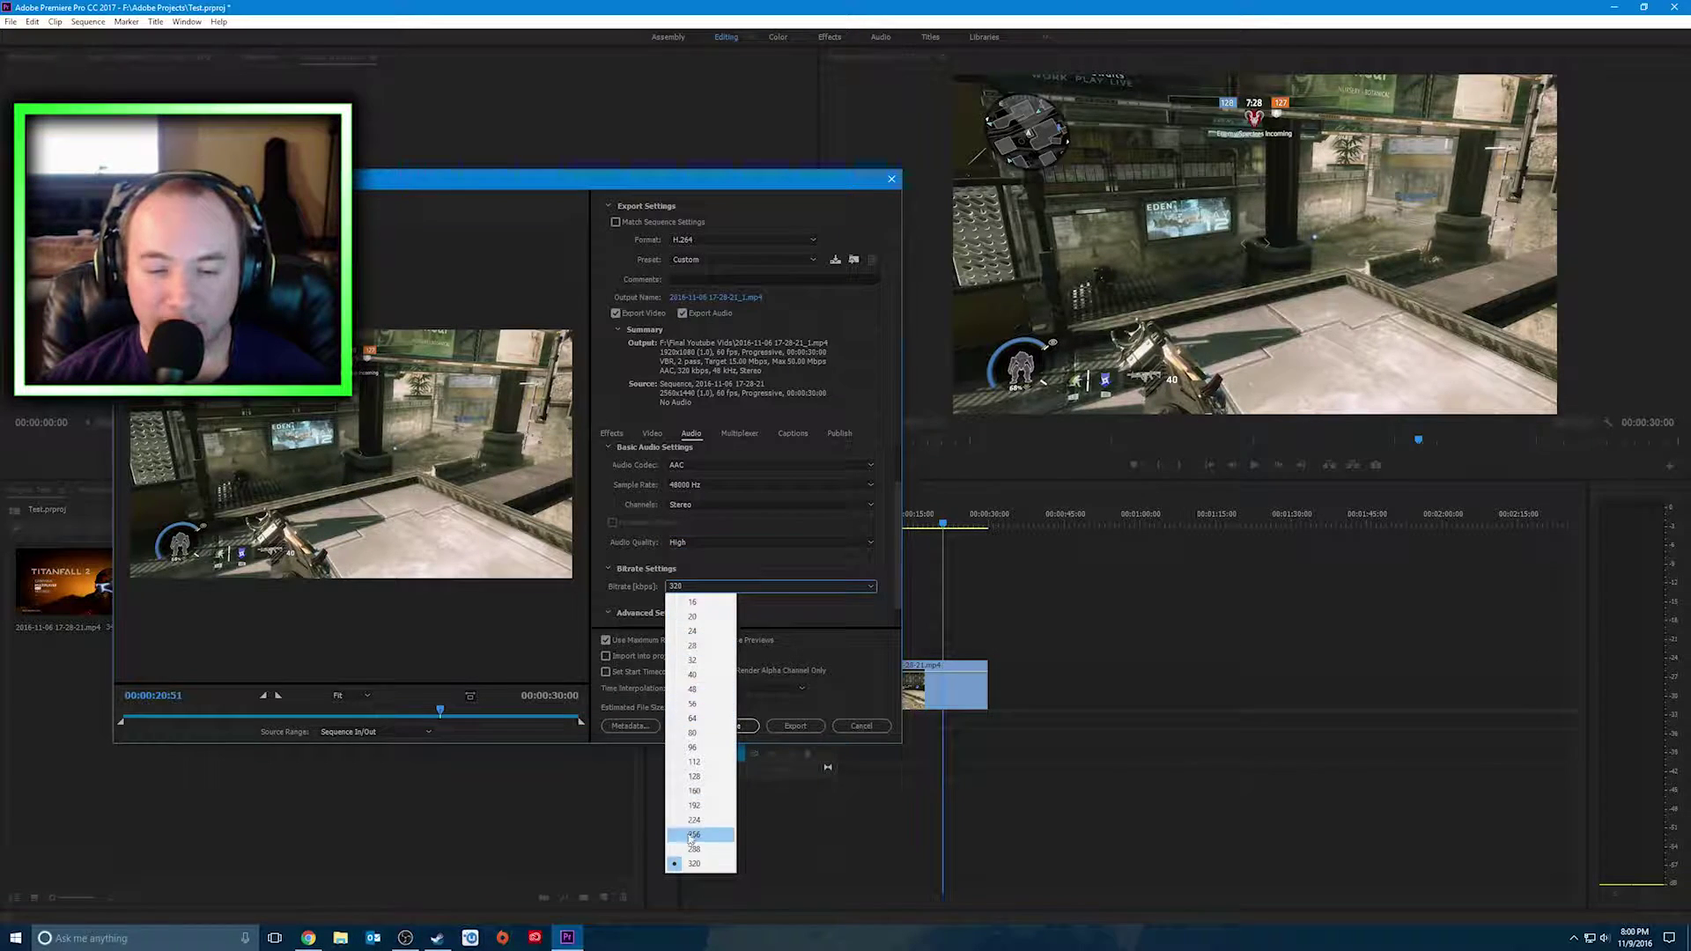
pyautogui.click(692, 864)
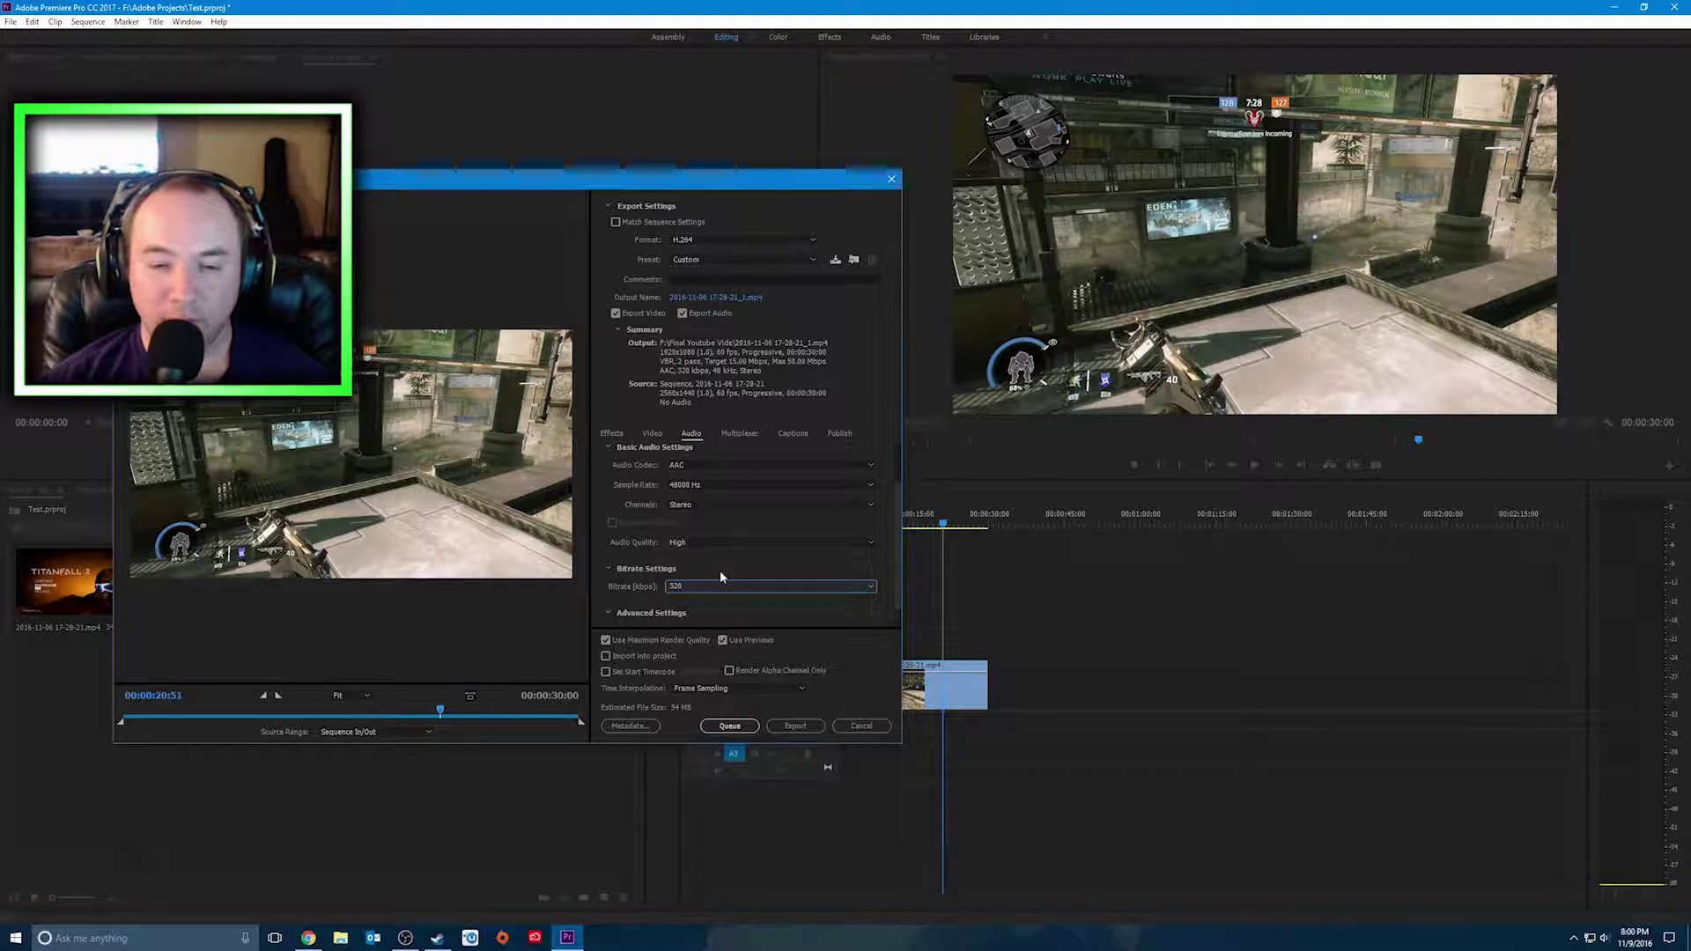
# Review the Multiplexer, Captions and Publish settings of the export
pyautogui.click(754, 429)
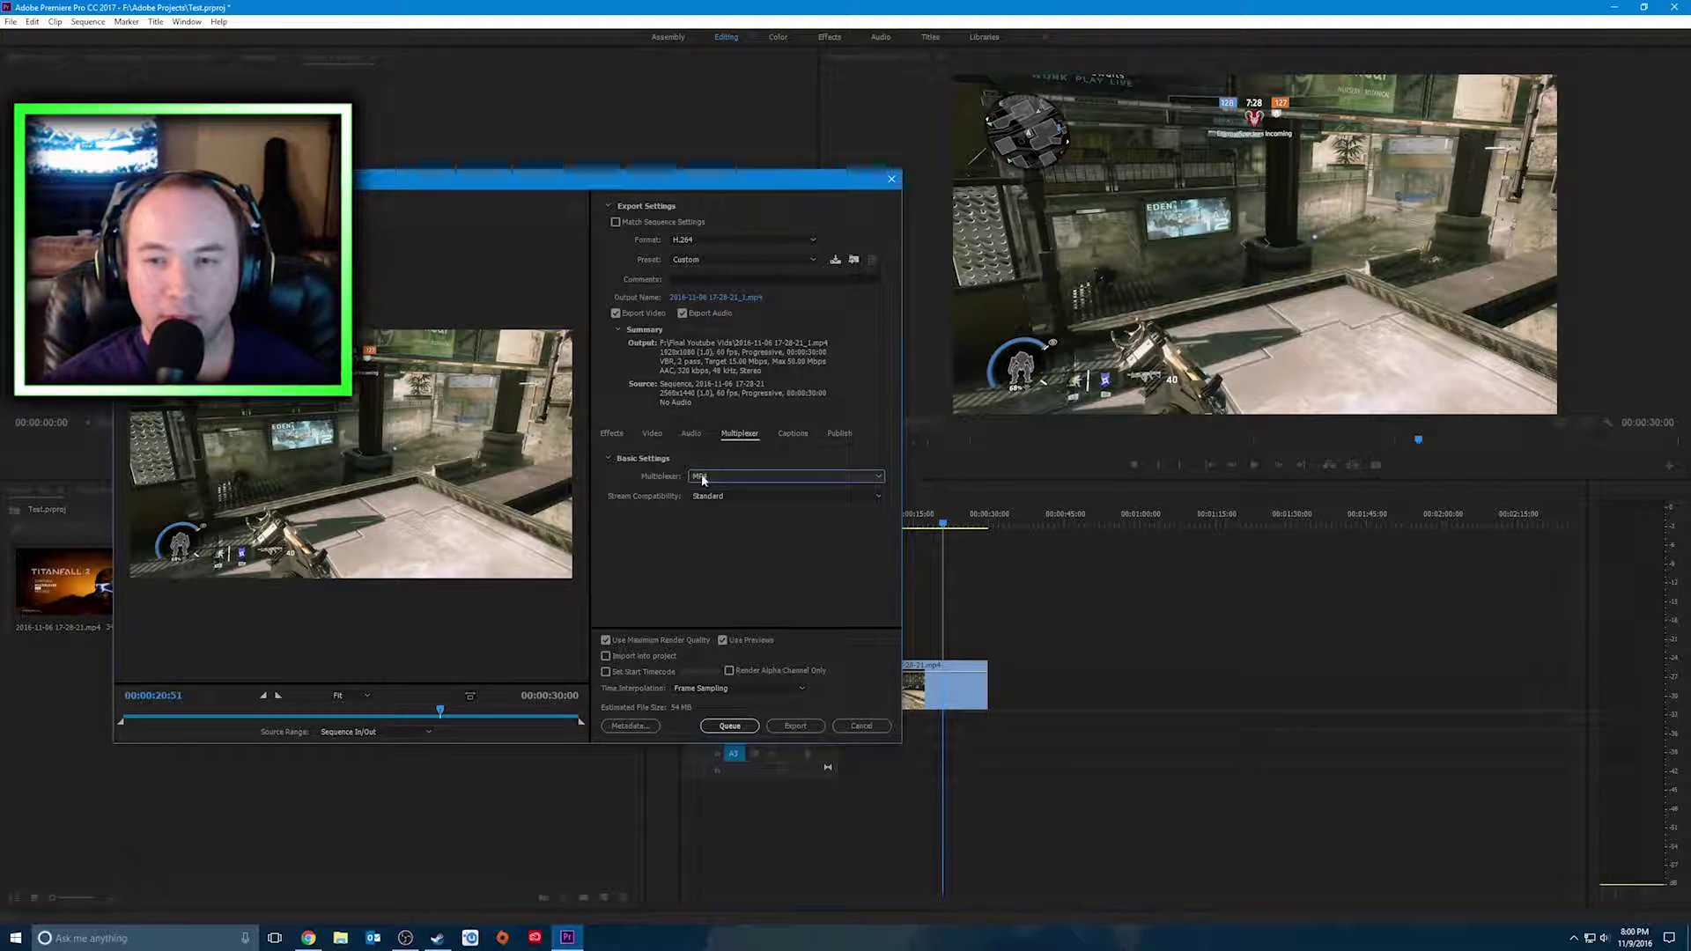
pyautogui.click(786, 434)
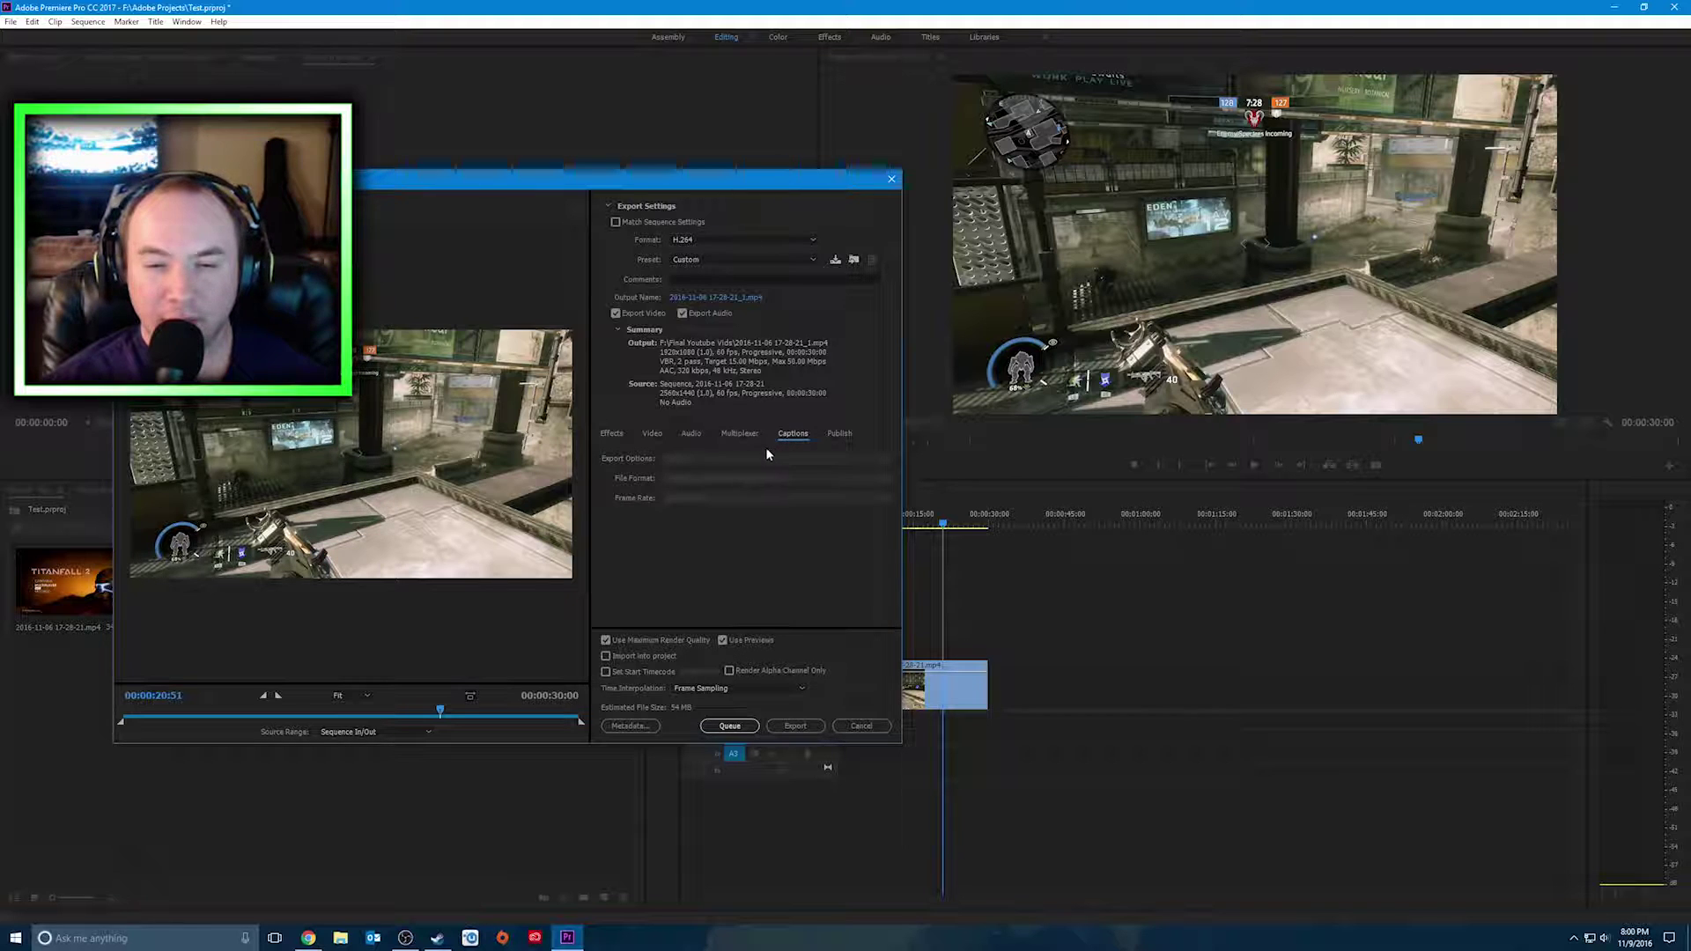
pyautogui.click(848, 435)
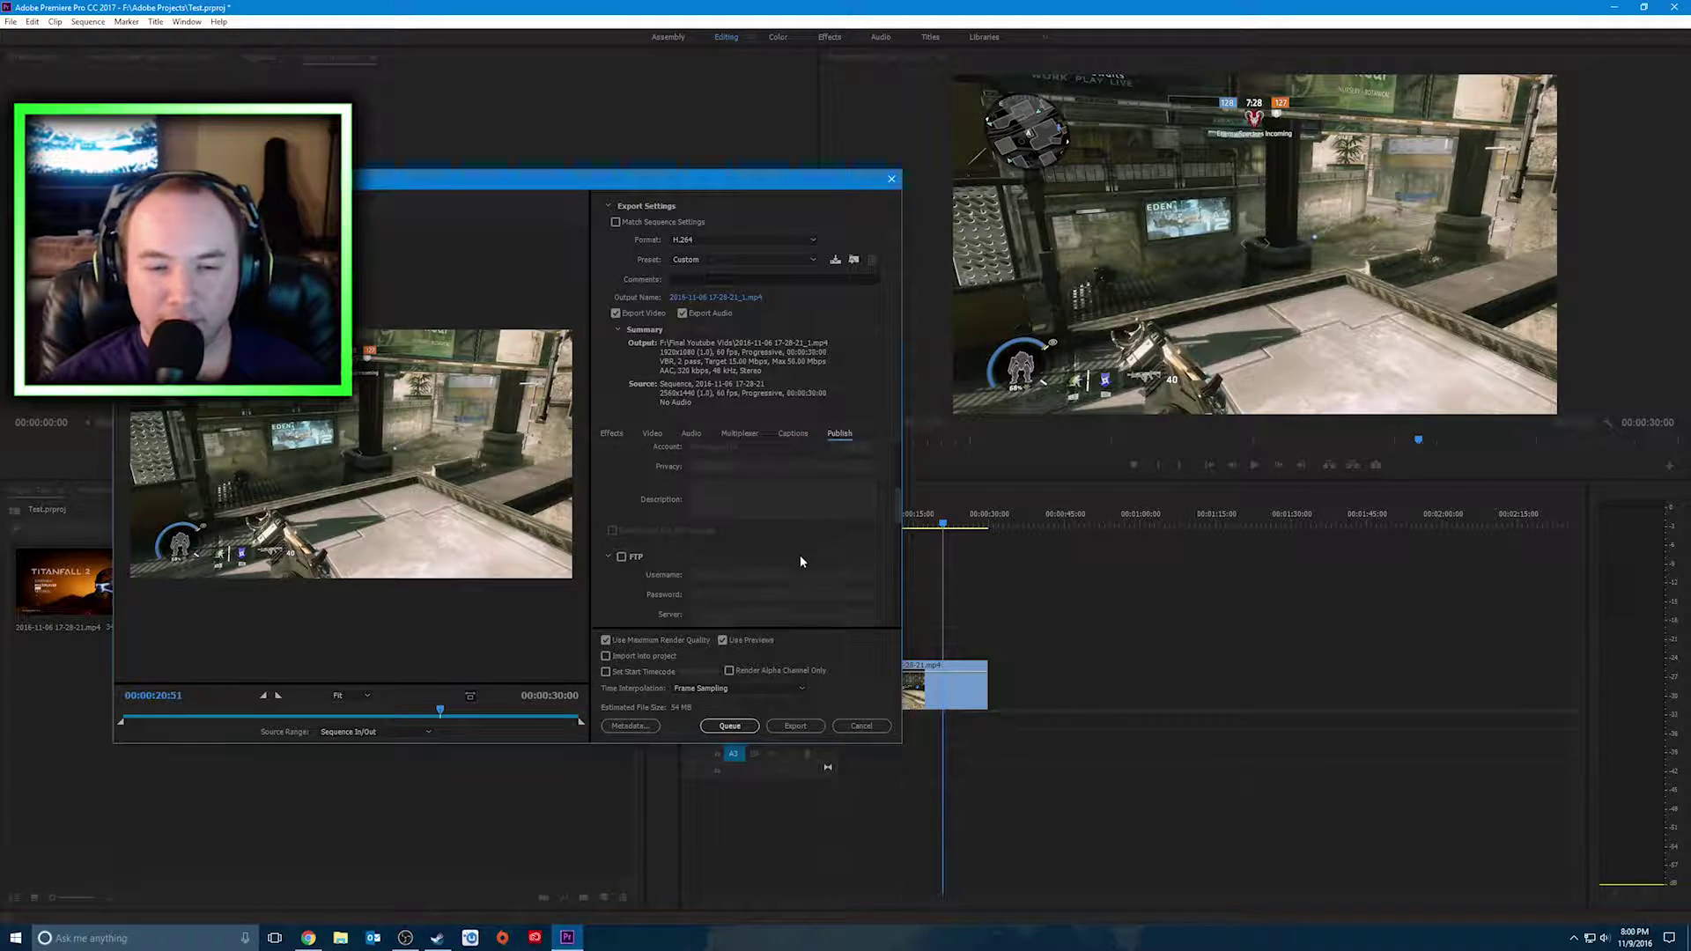
pyautogui.scroll(-5, 805, 520)
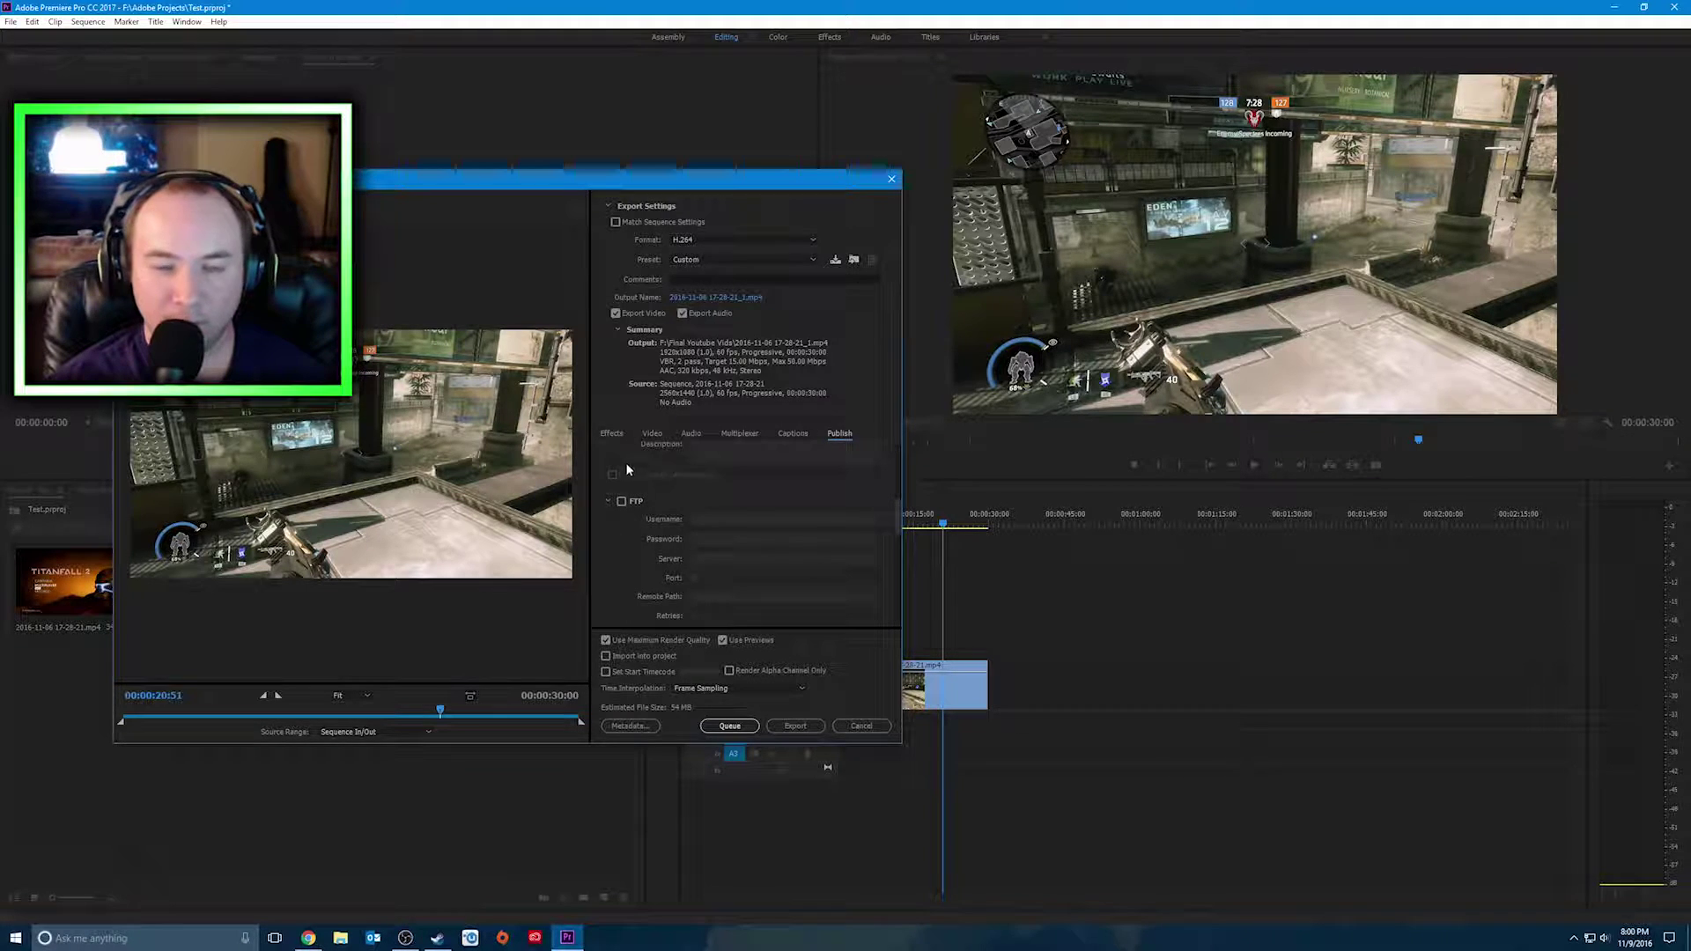
# Apply the saved YouTube 1080p60 preset to the export and check its video bitrate settings
pyautogui.click(652, 433)
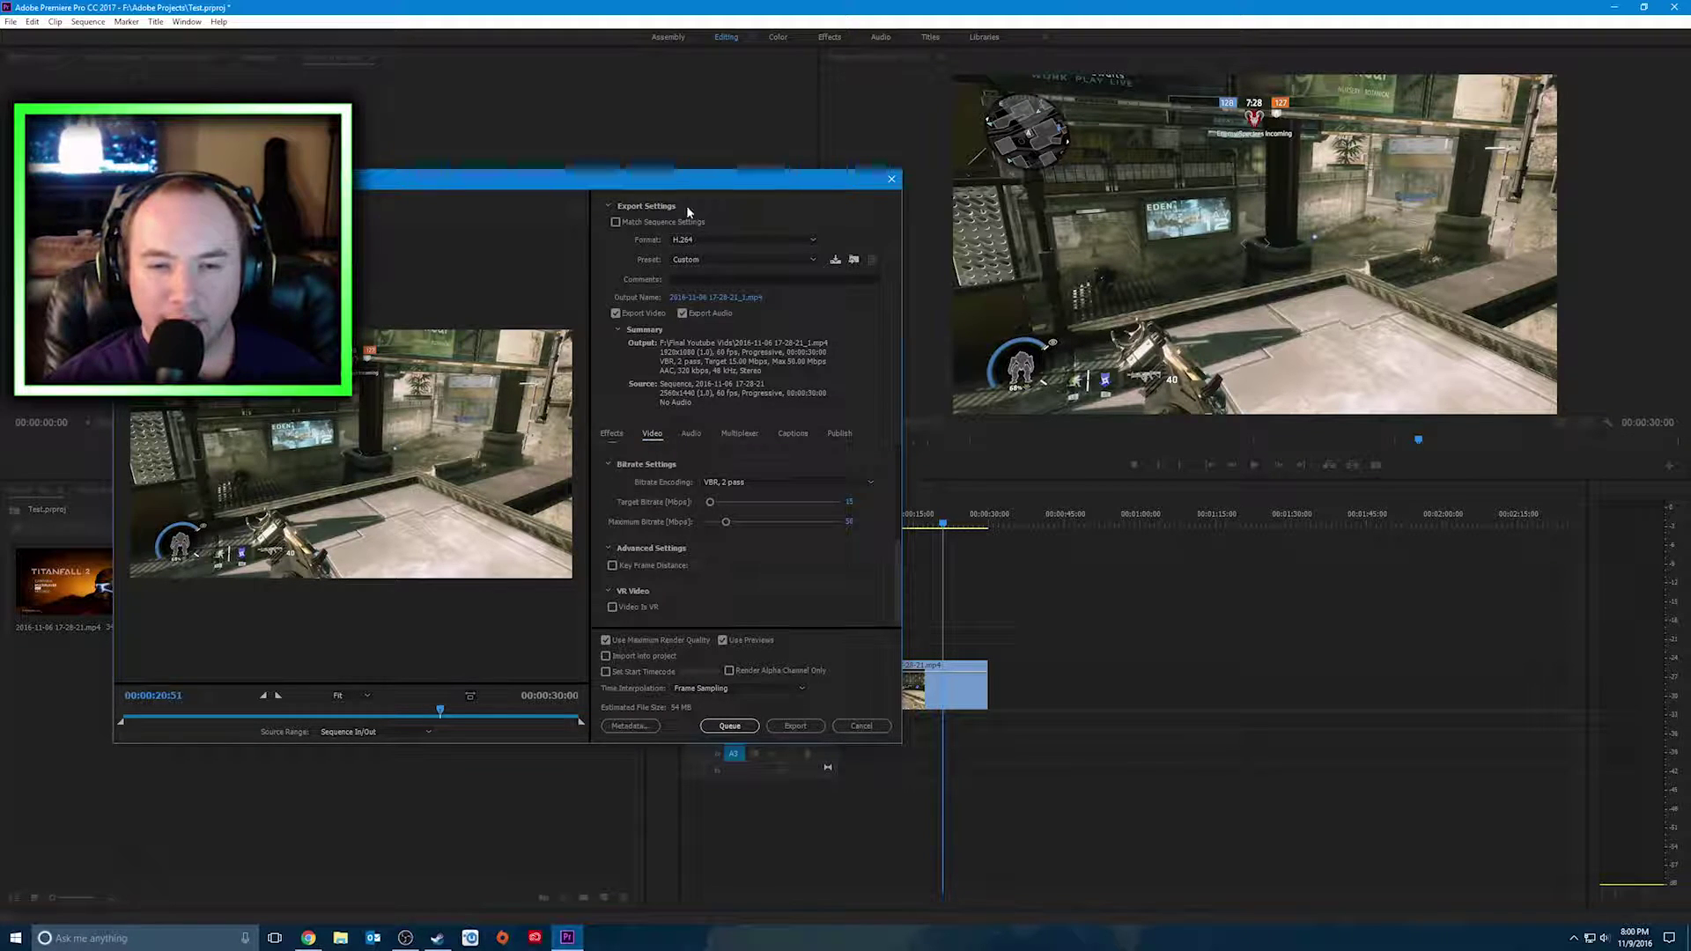
pyautogui.click(699, 262)
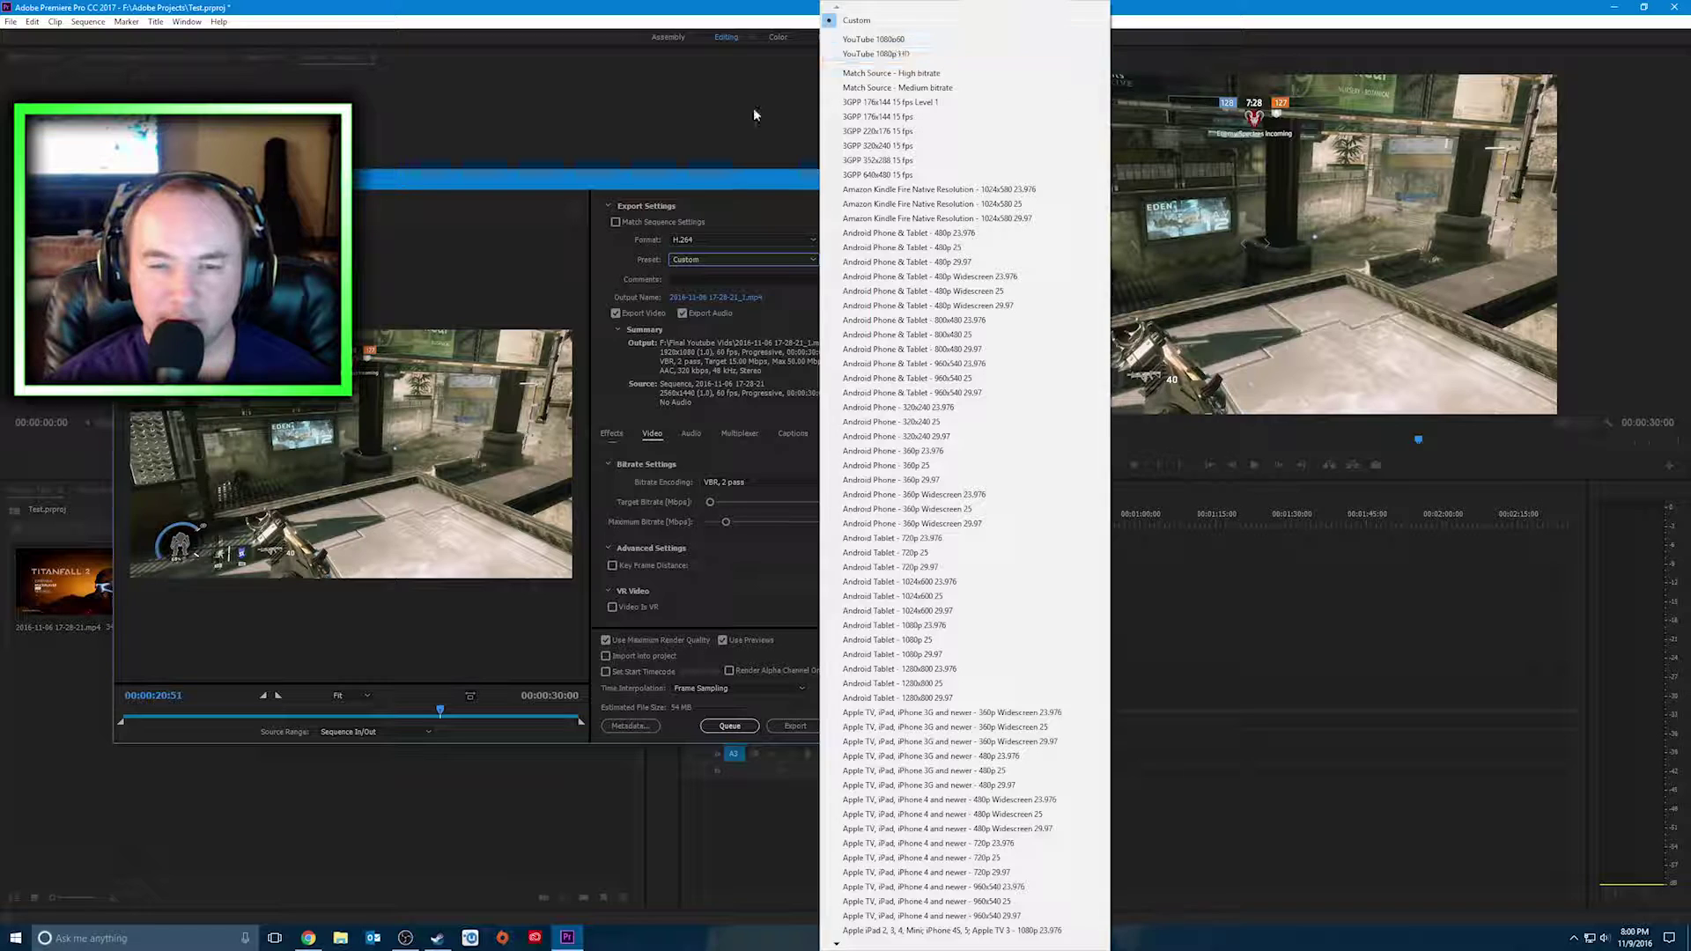
pyautogui.click(898, 39)
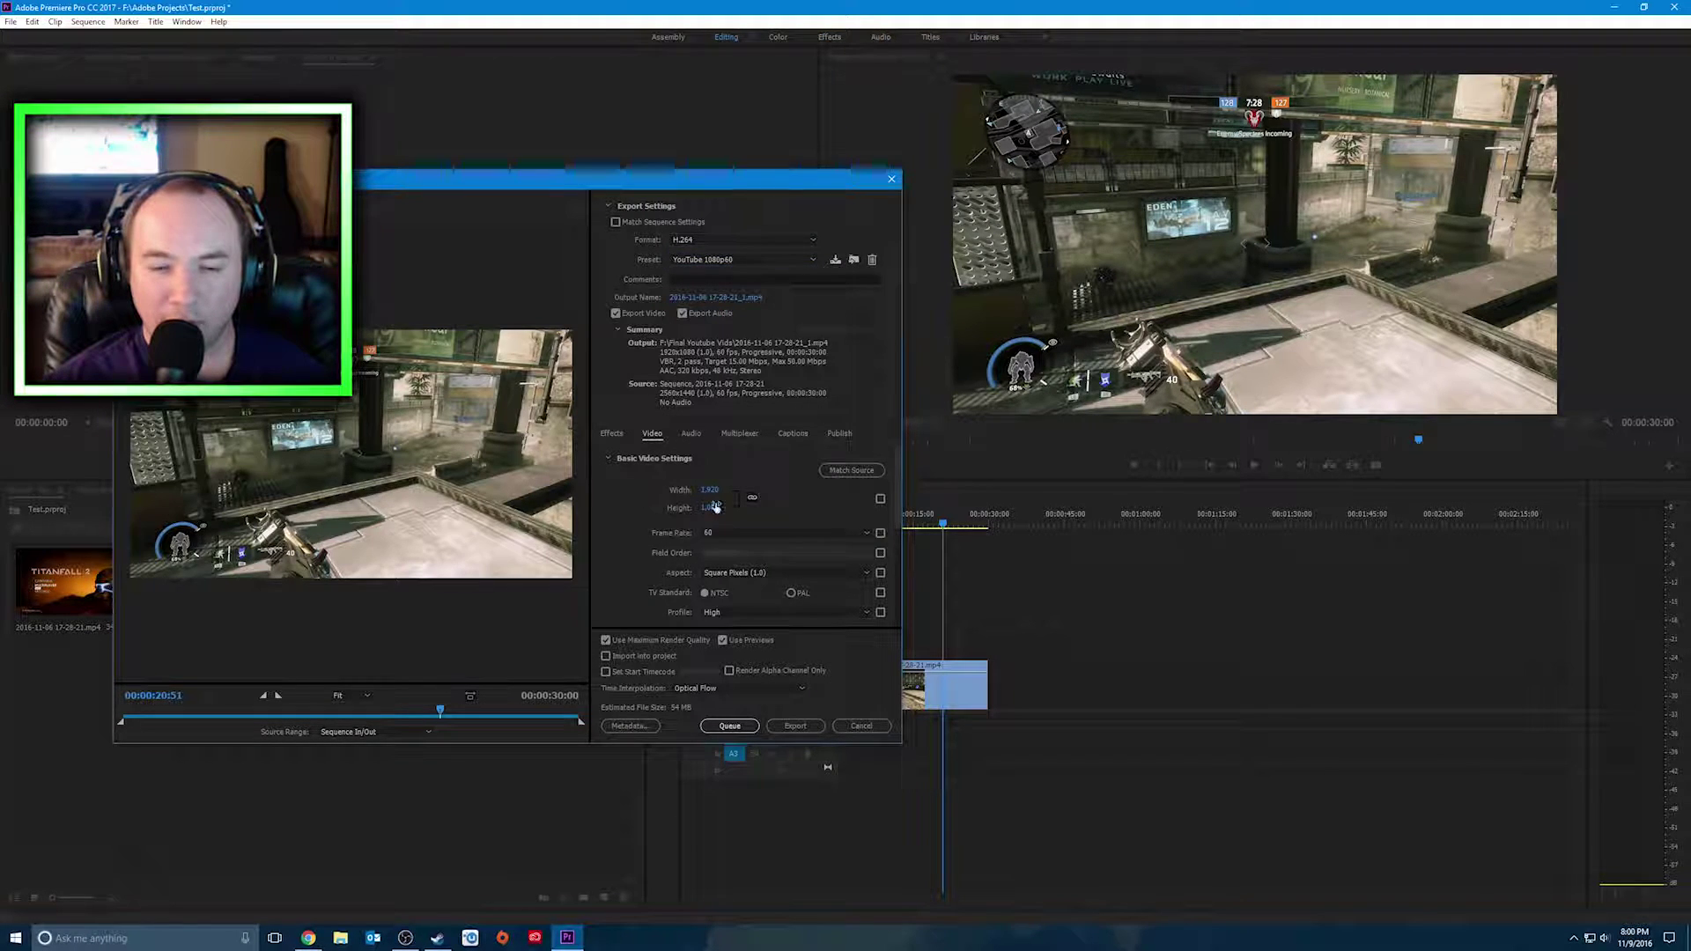
pyautogui.scroll(-5, 628, 509)
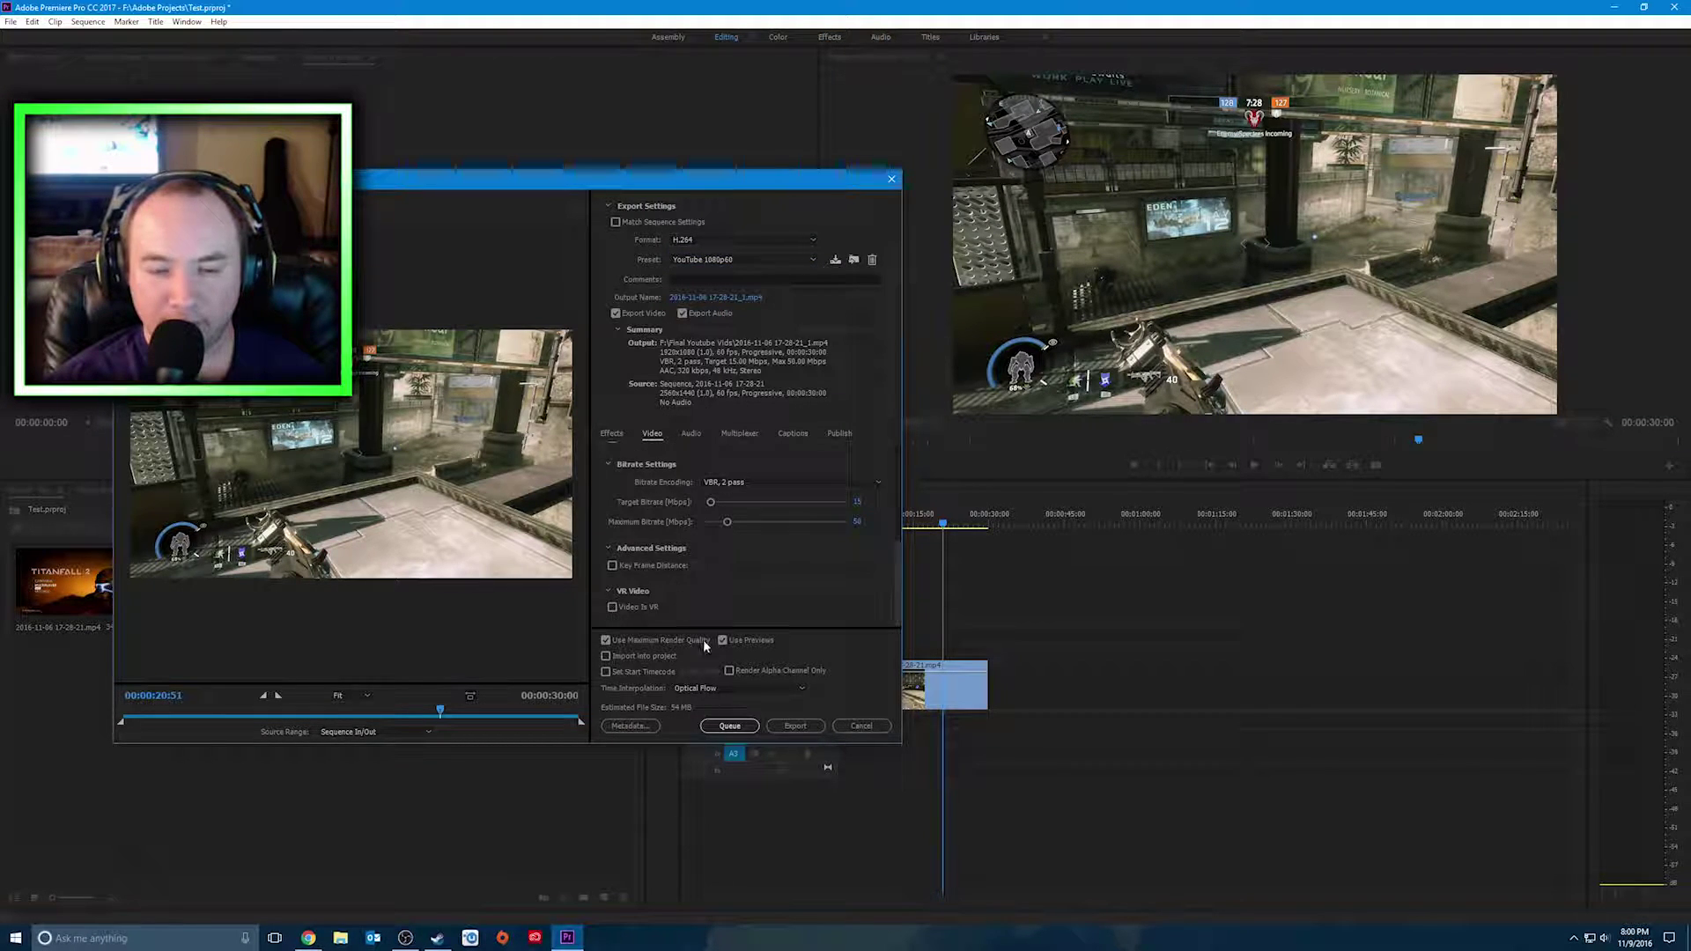
# Choose Optical Flow as the export's time interpolation
pyautogui.click(698, 688)
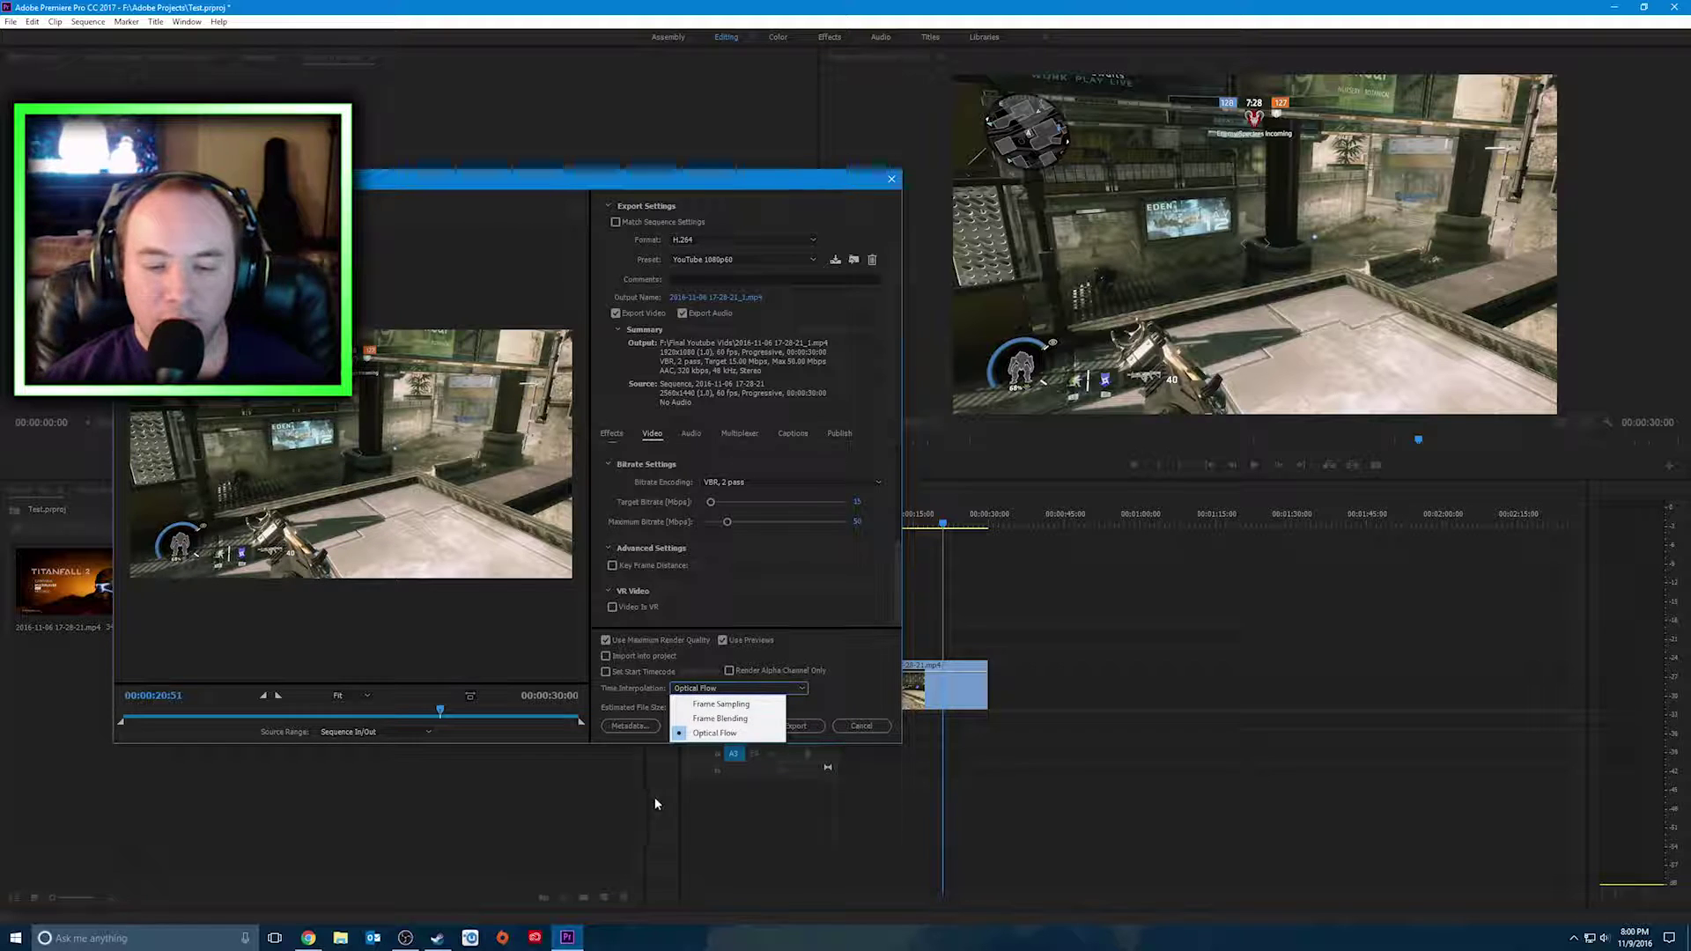
pyautogui.click(720, 733)
pyautogui.click(707, 688)
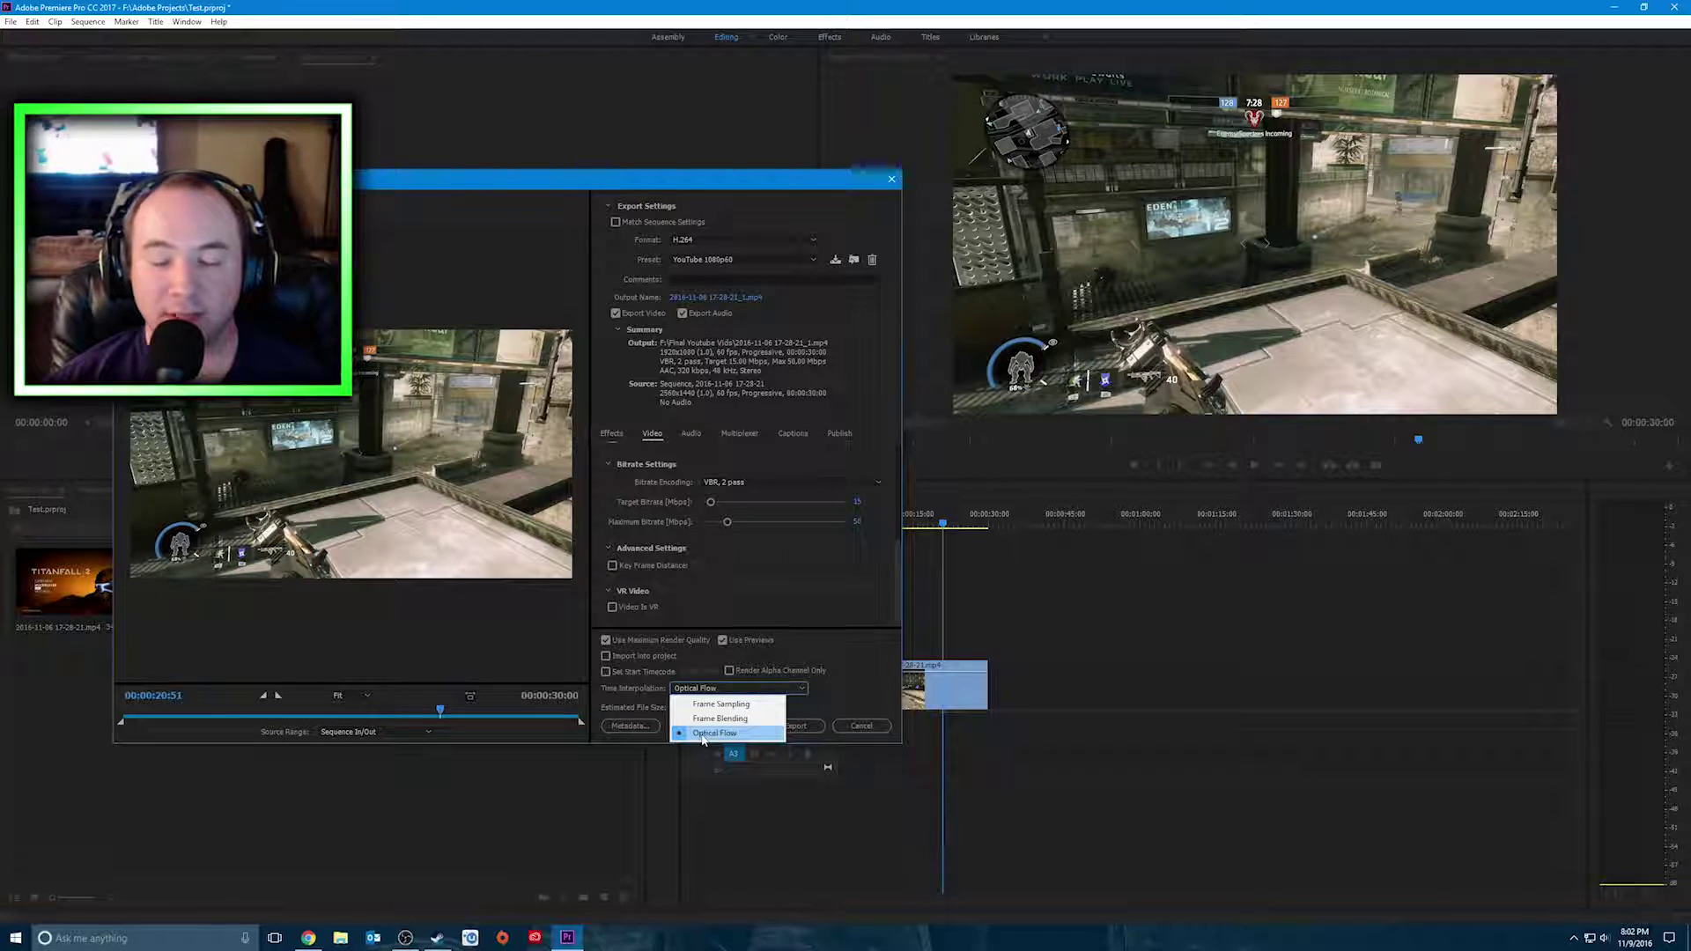
pyautogui.click(702, 735)
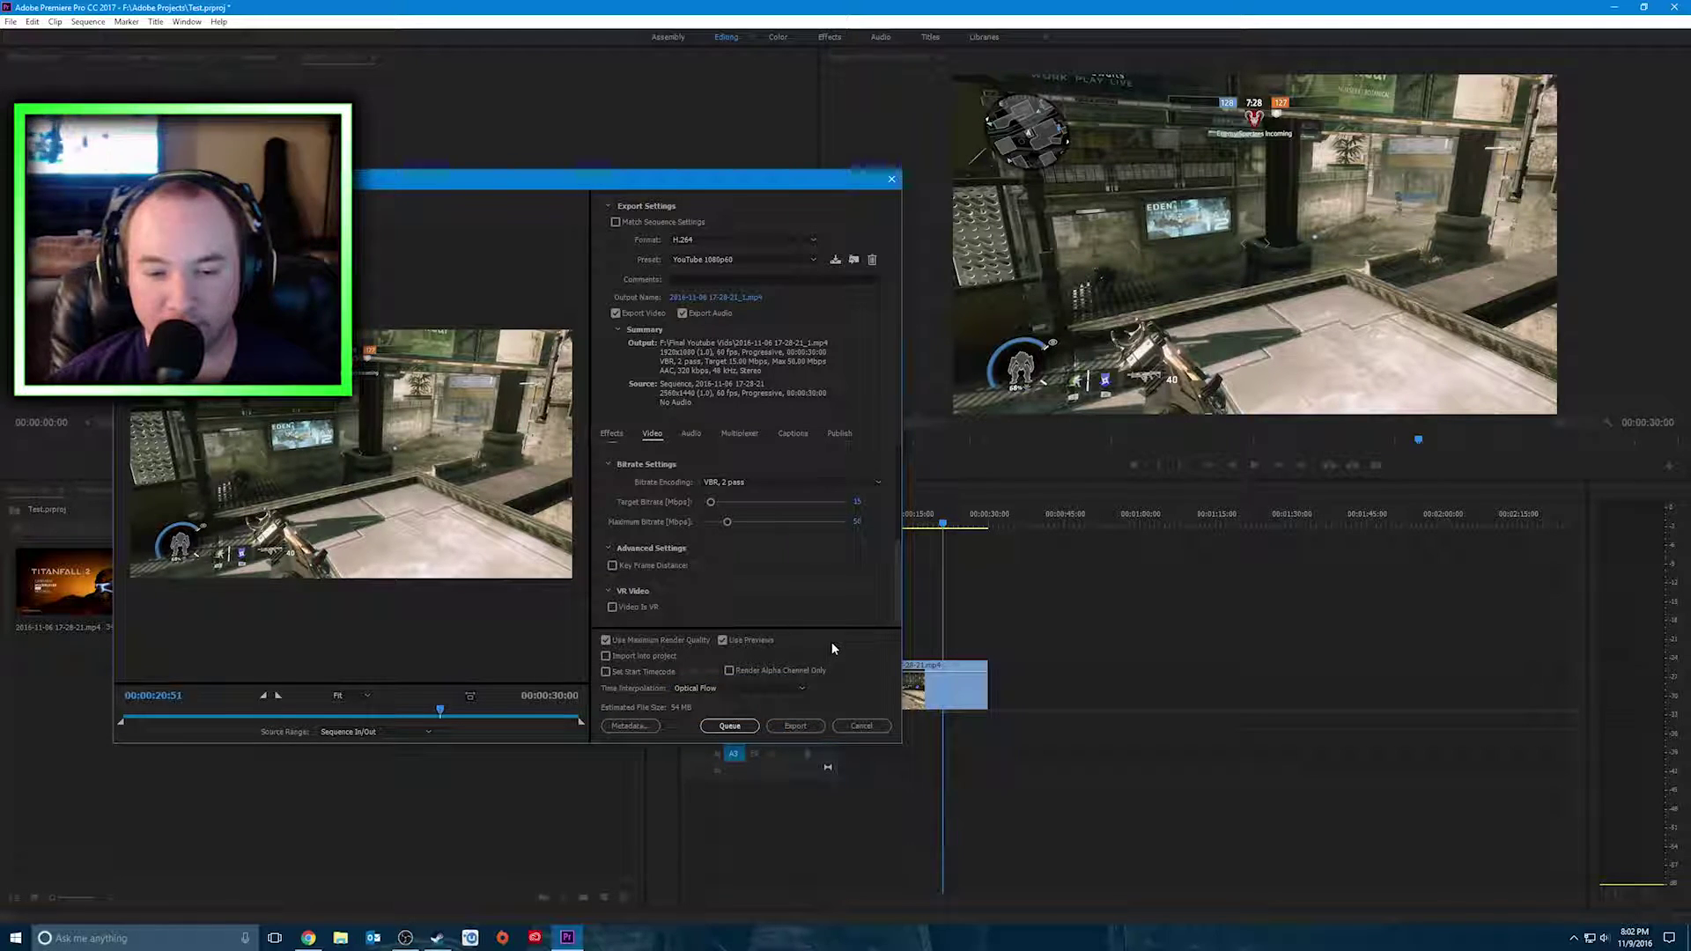
# Review the export's video settings, from frame size and frame rate through profile and level to the bitrates
pyautogui.moveTo(896, 582); pyautogui.dragTo(901, 530)
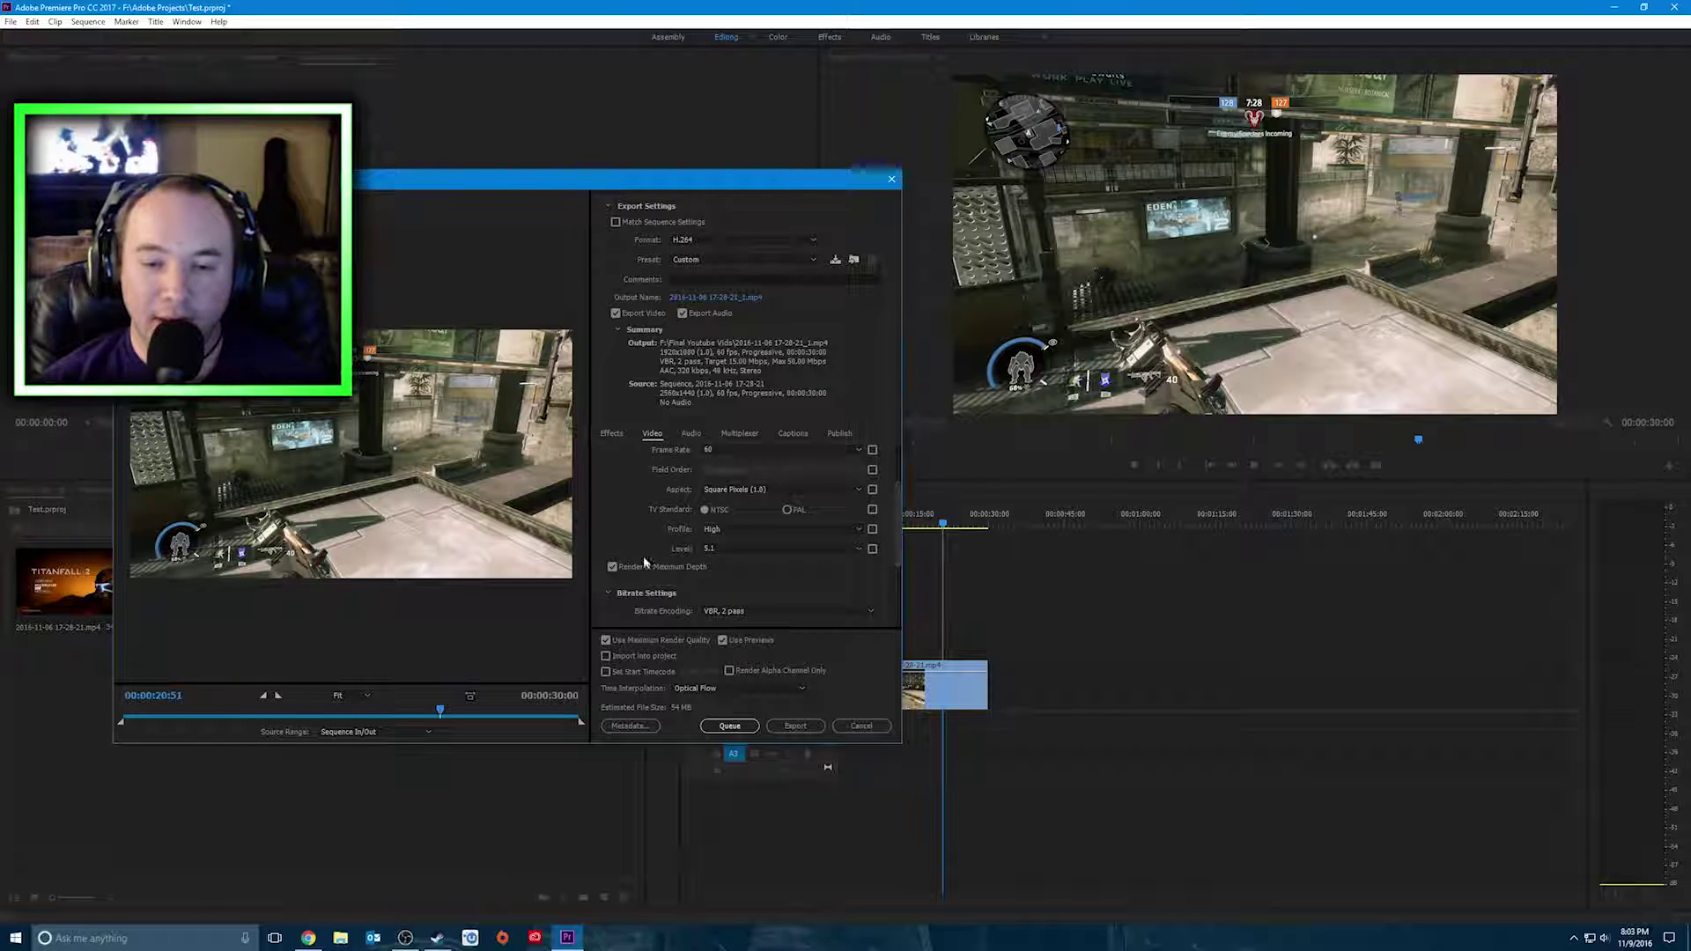
pyautogui.scroll(3, 632, 523)
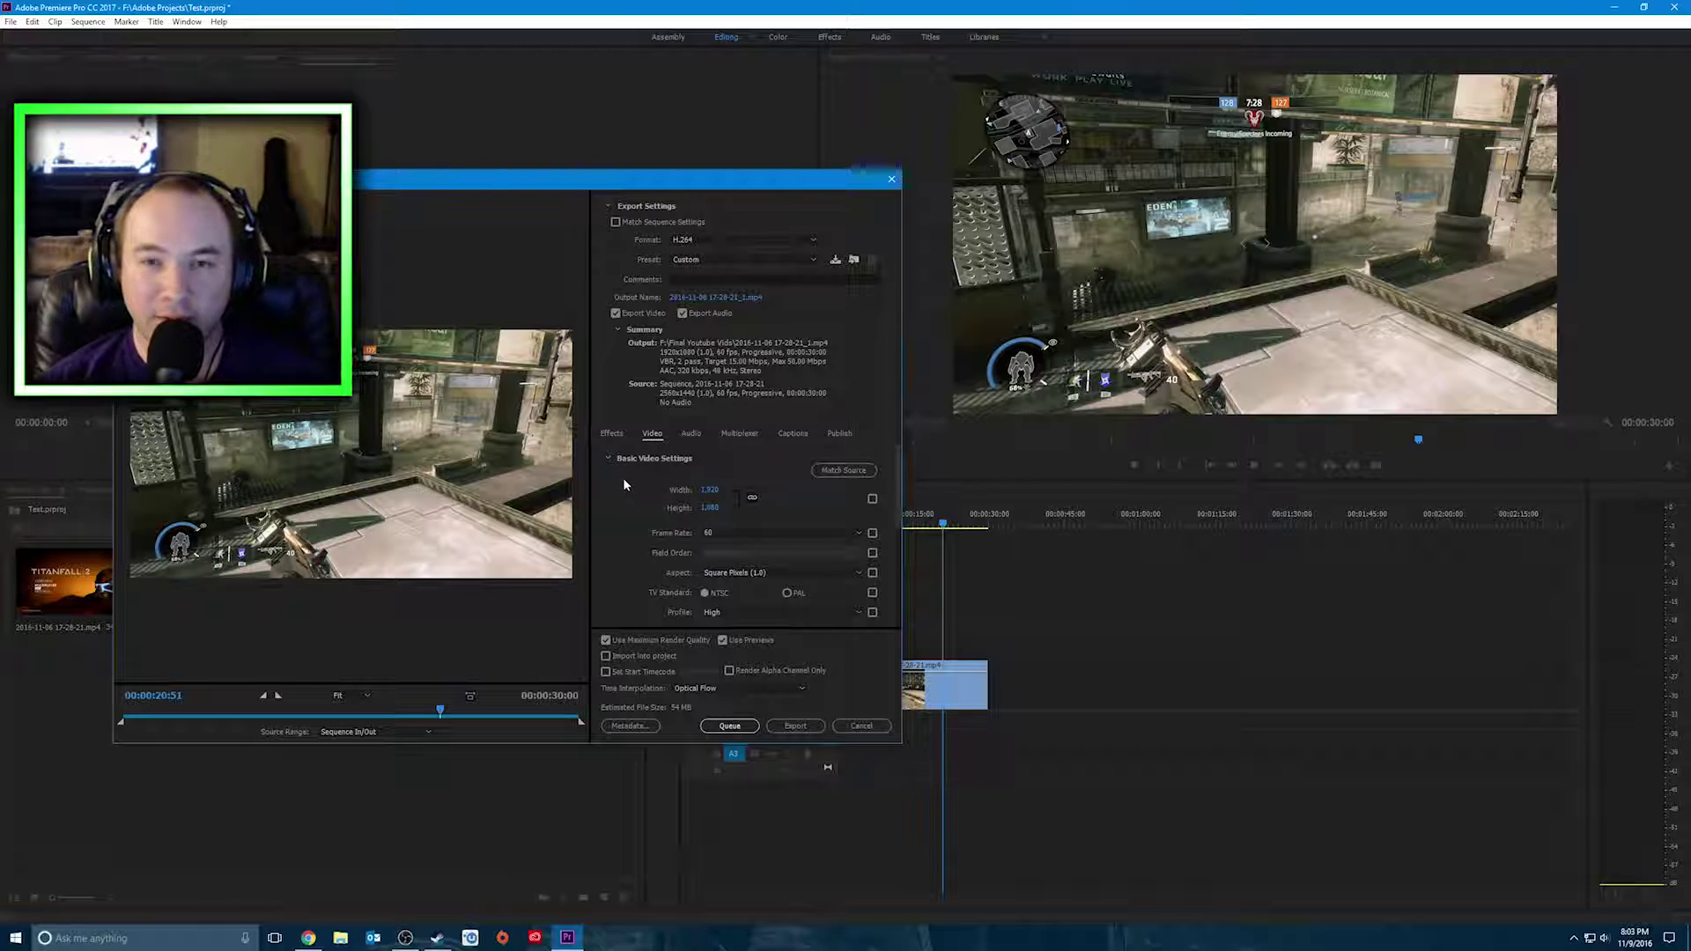
pyautogui.scroll(-3, 627, 500)
pyautogui.scroll(3, 627, 500)
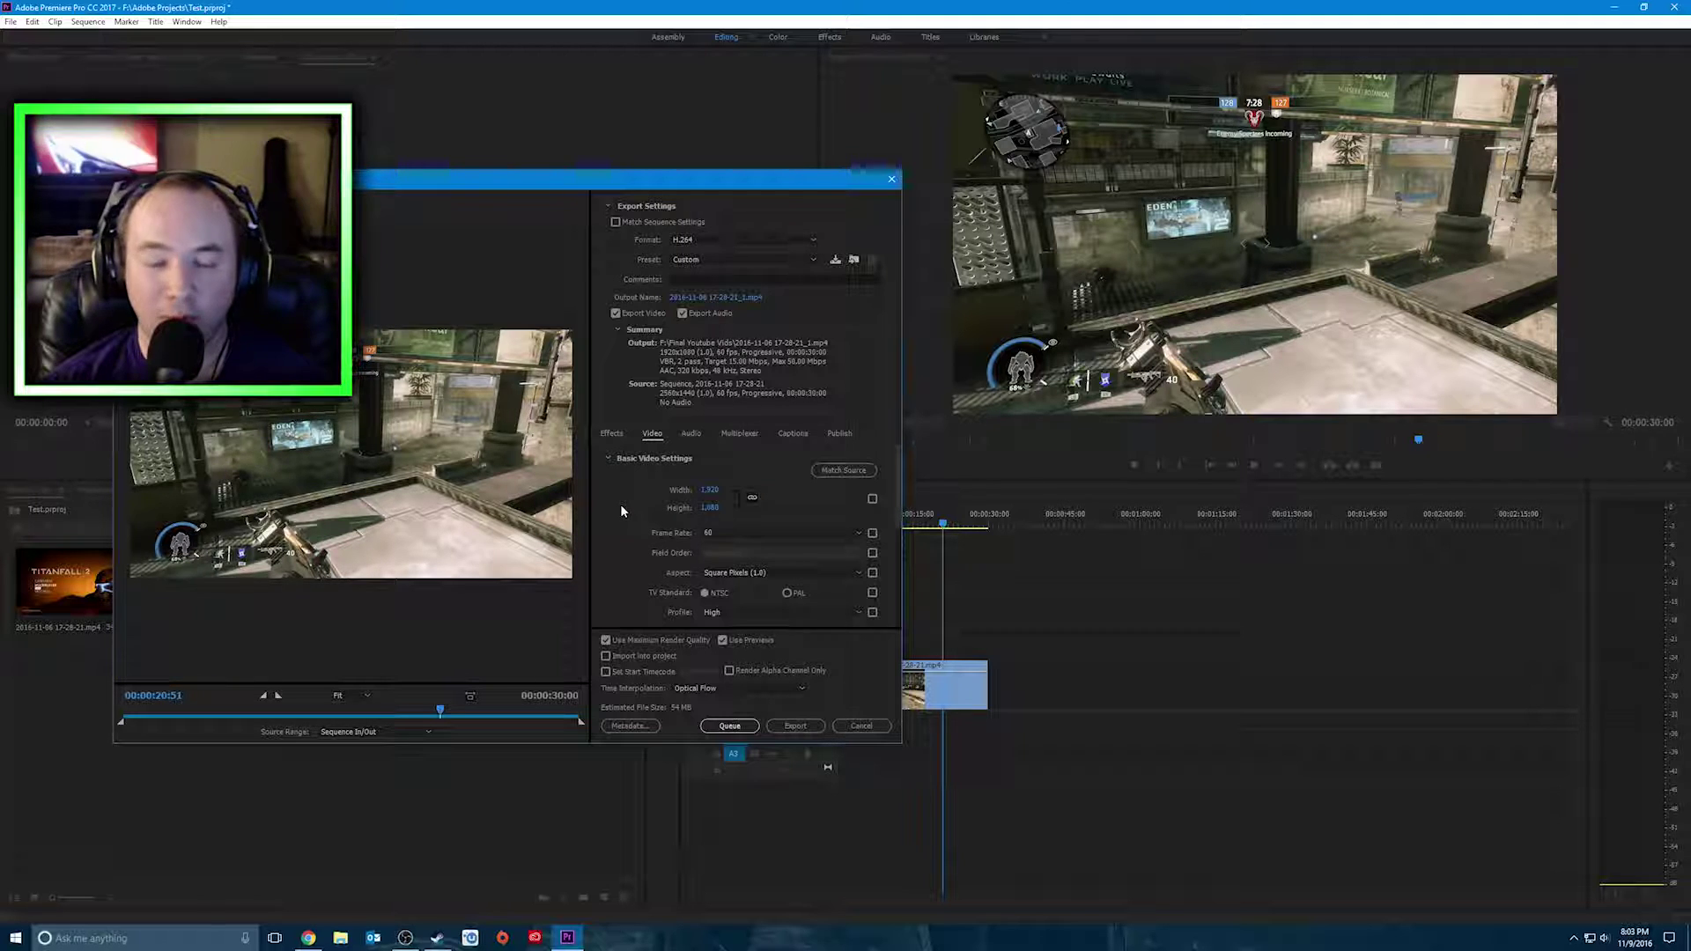
pyautogui.scroll(-2, 620, 510)
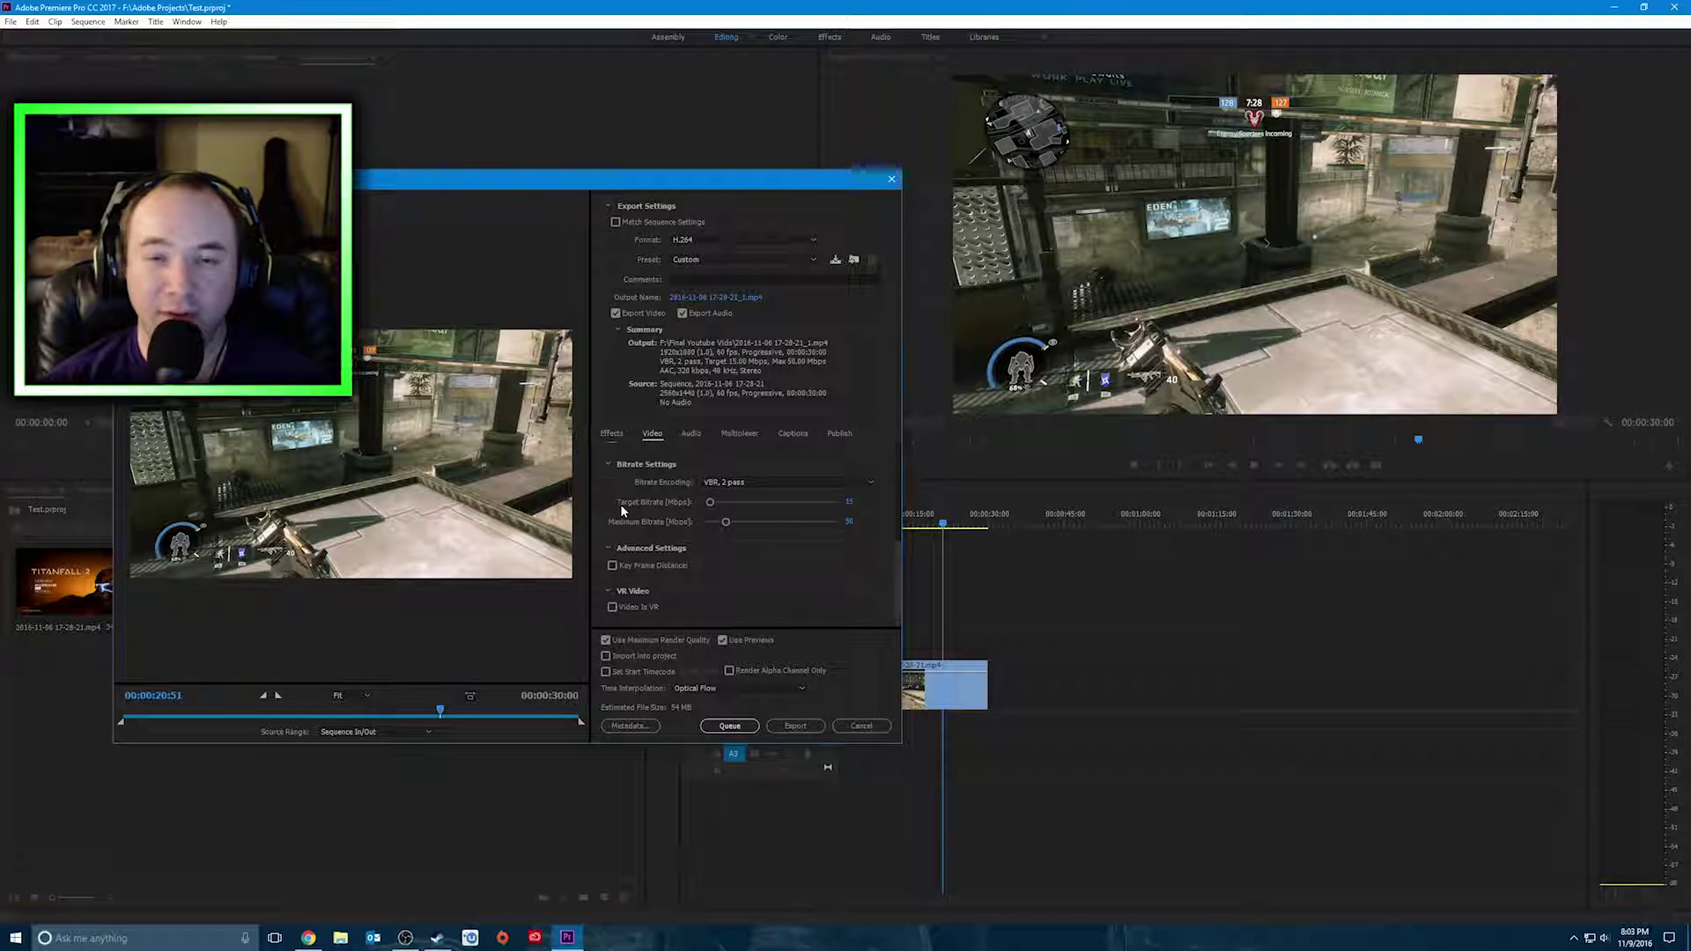